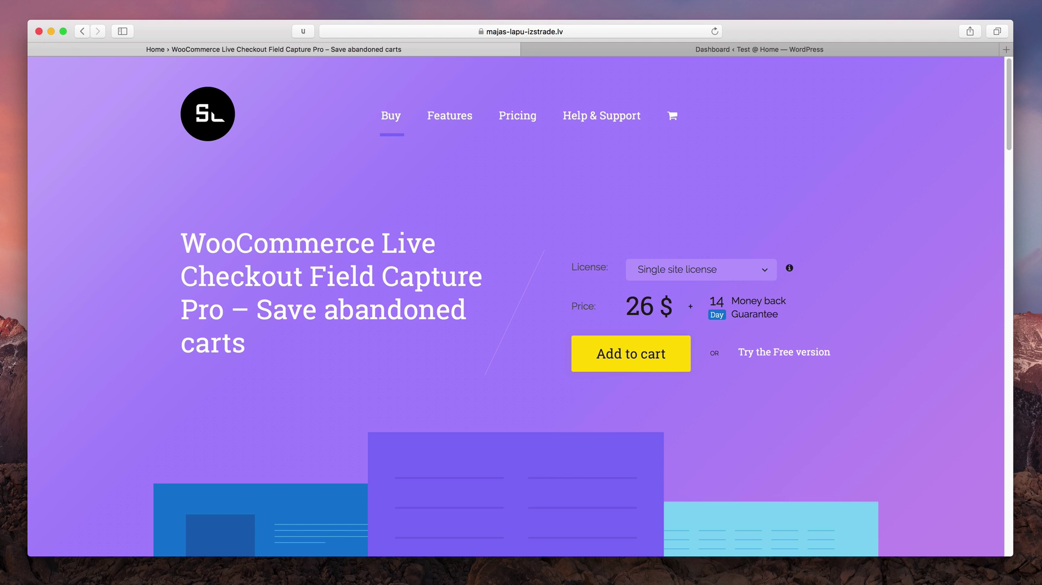
Activate WooCommerce Live Checkout Field Capture Pro from the Installed Plugins list
left_click(730, 53)
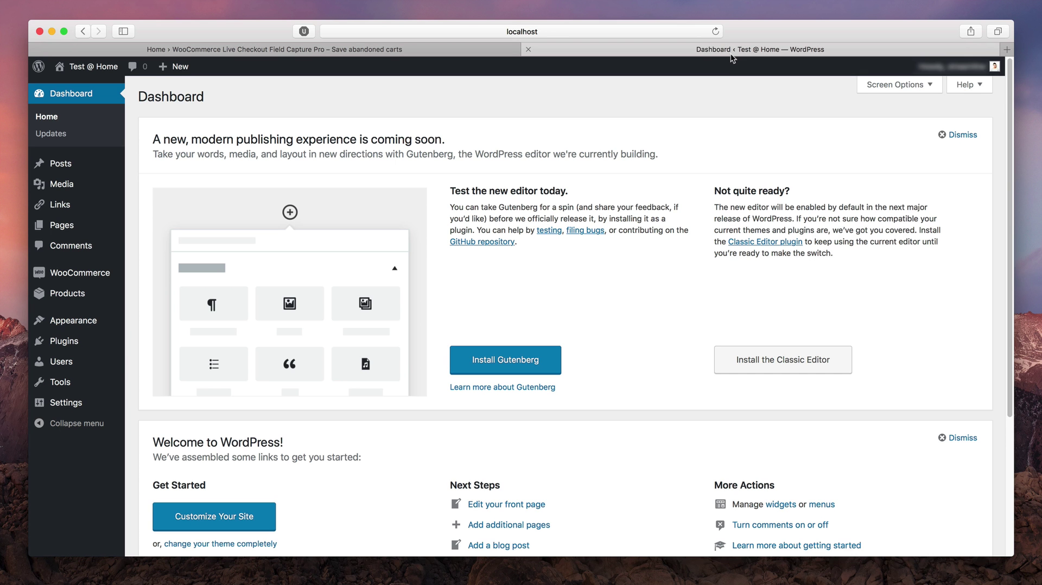
mouse_move(92, 336)
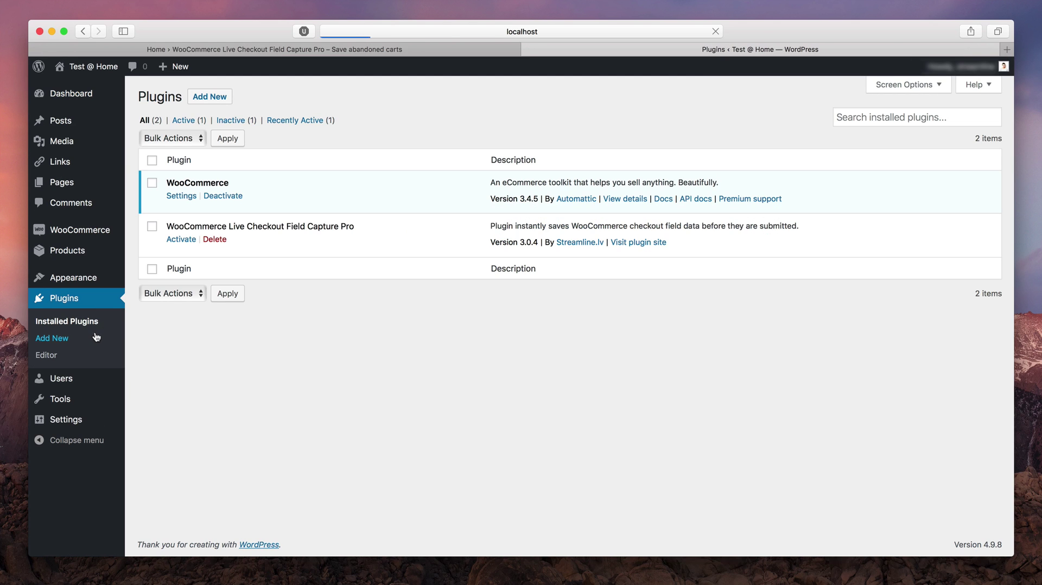
left_click(188, 240)
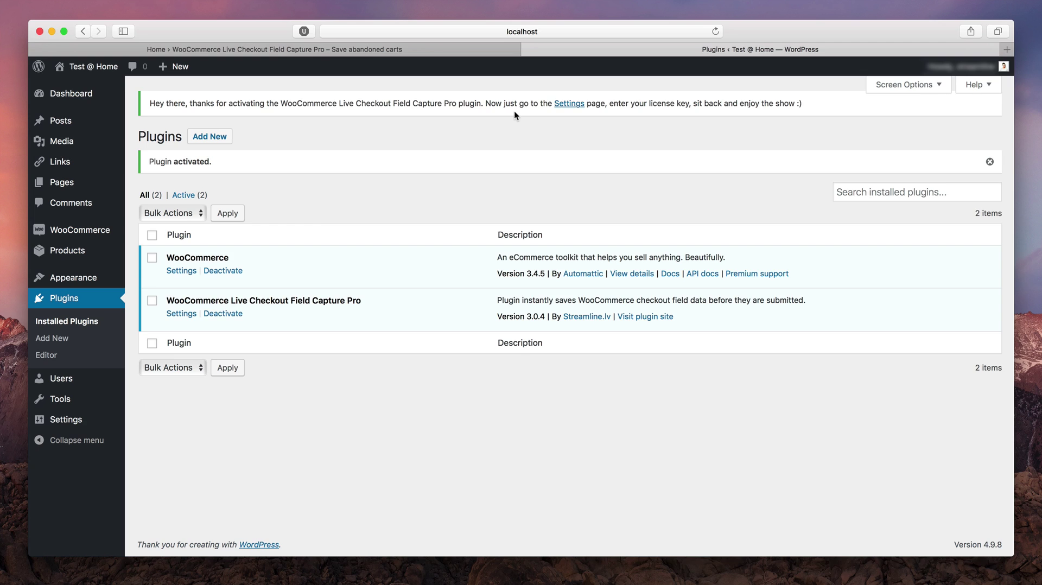
On the plugin's settings page, paste the license key into the License key field and save it
left_click(569, 103)
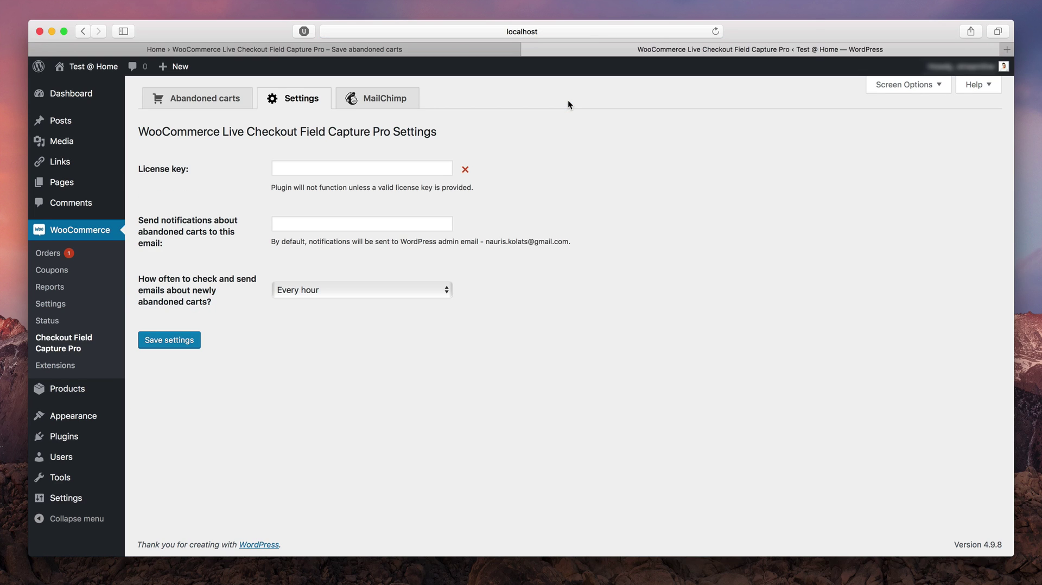
left_click(448, 169)
key("cmd+v")
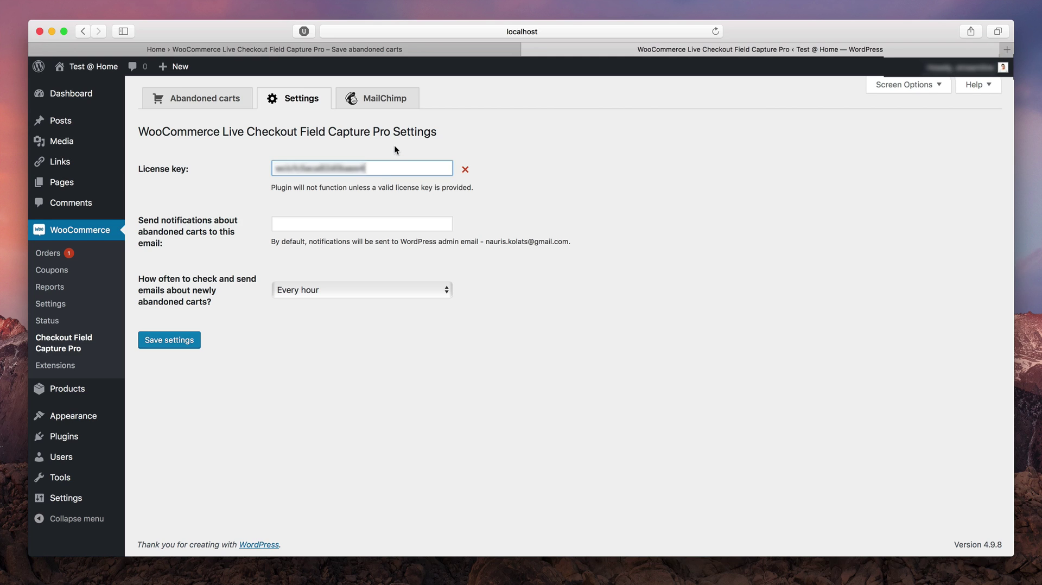
left_click(176, 342)
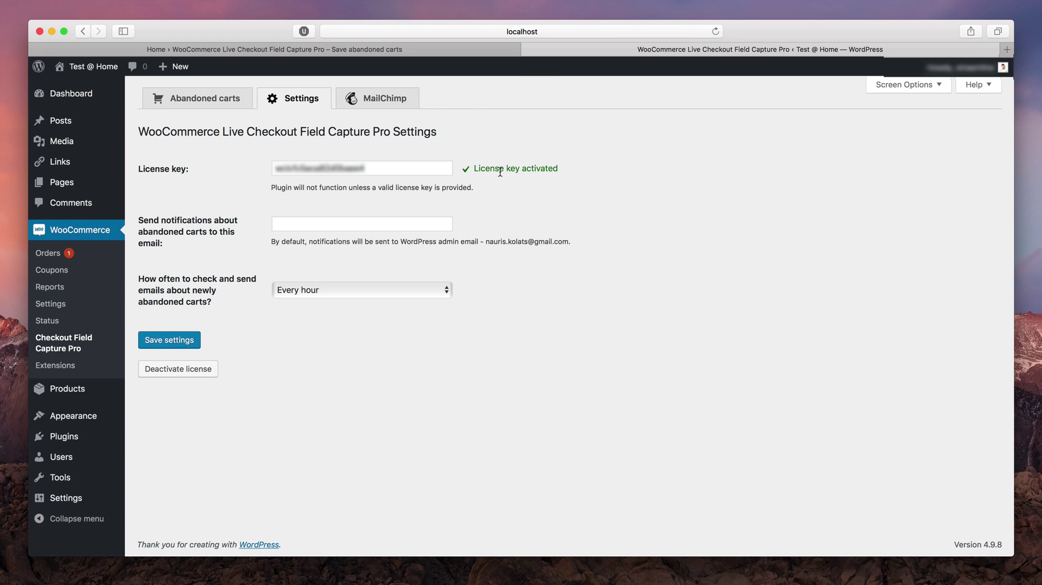
Keep notification frequency at Every hour, save the plugin settings, and open a new browser tab
left_click(212, 225)
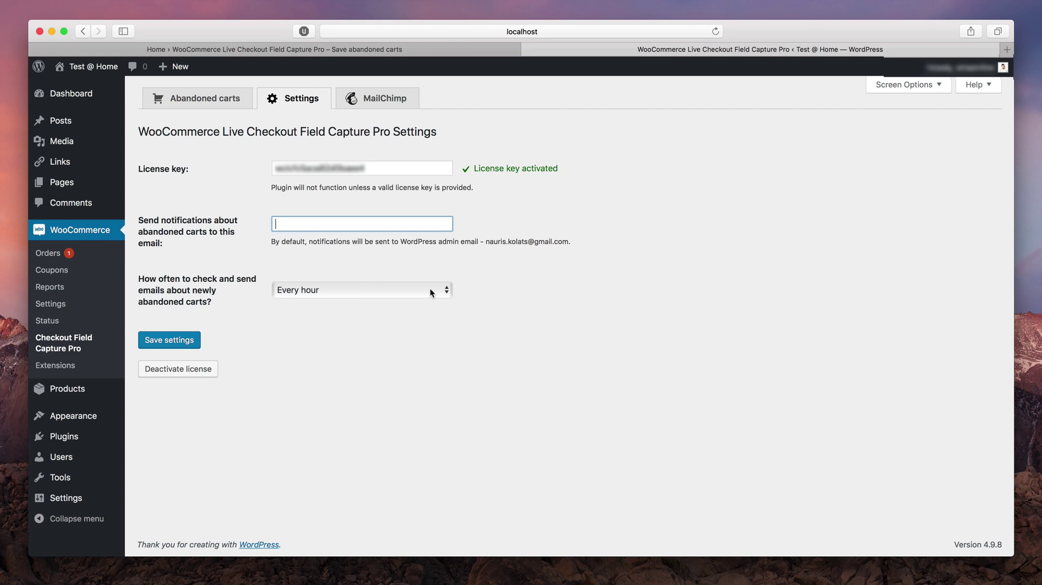
left_click(432, 293)
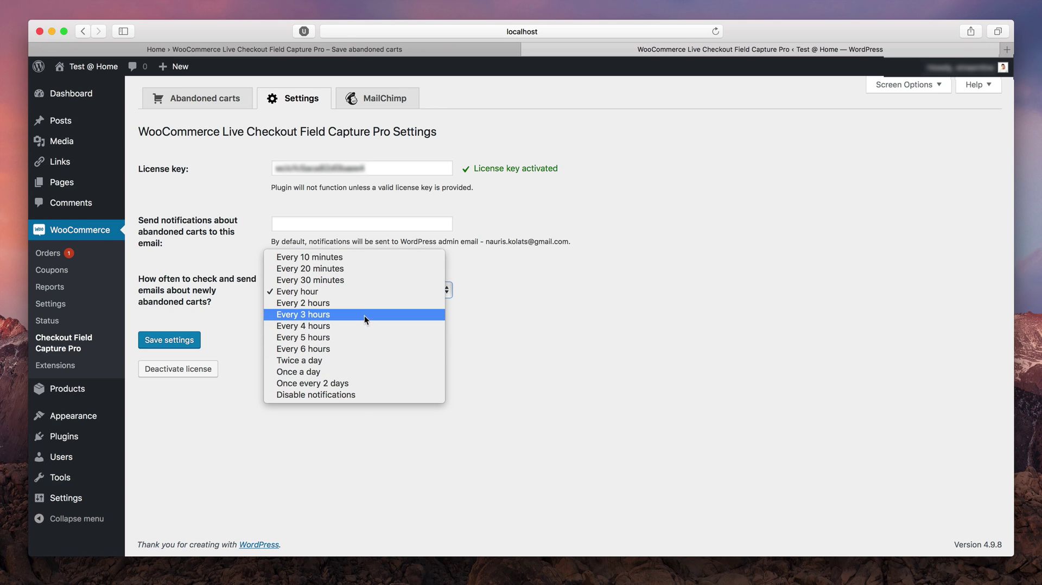
left_click(363, 293)
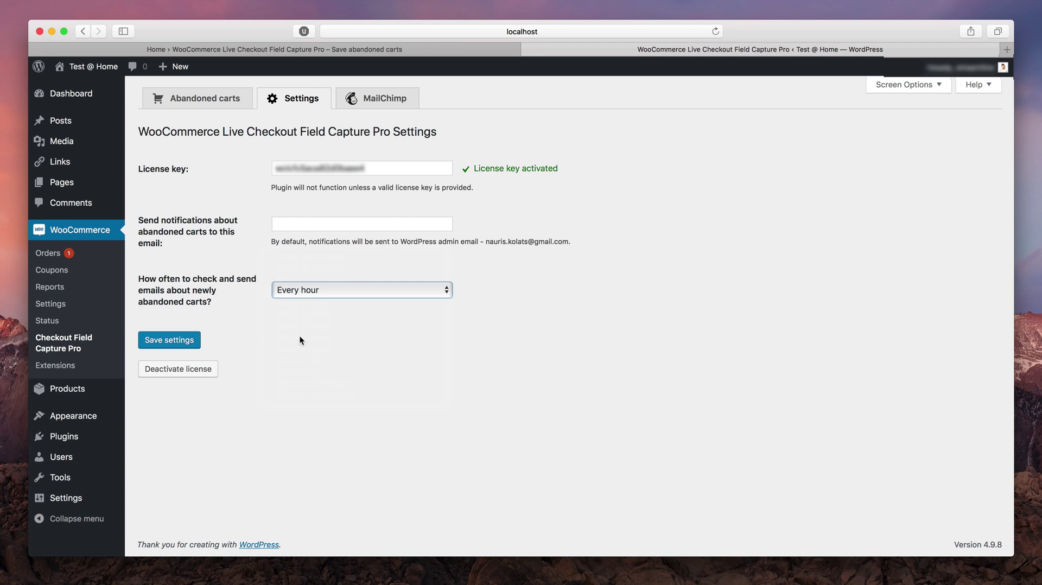
left_click(162, 341)
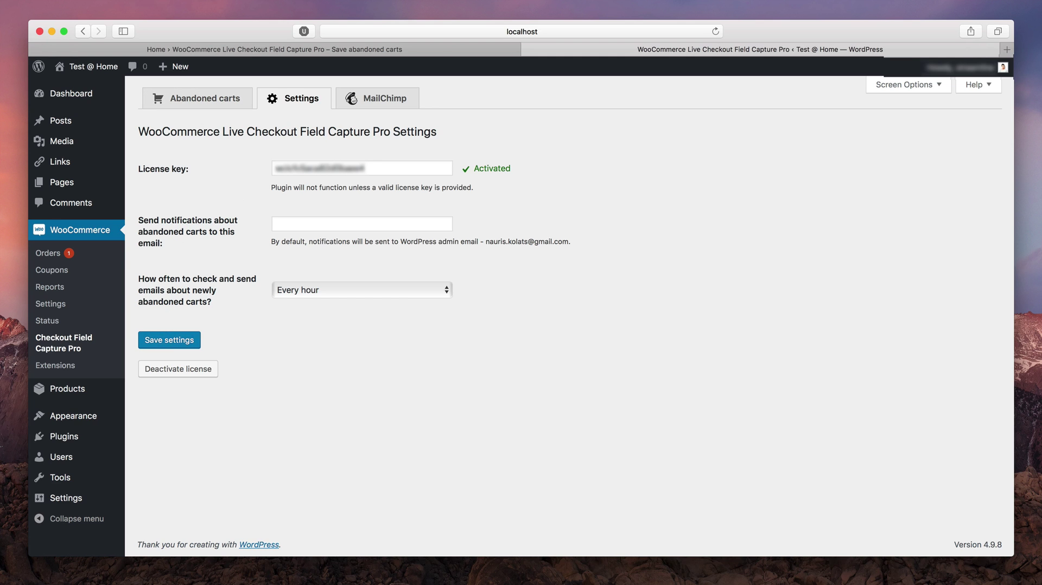
key("super+t")
Go to mailchimp.com and start signing up for a free account
type("mailchimp.com")
key("Return")
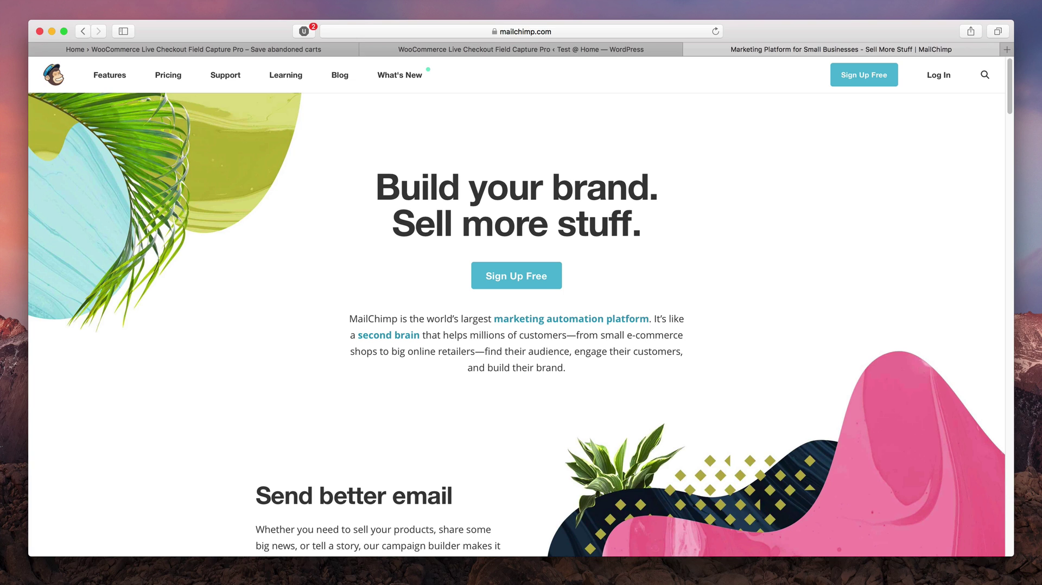
left_click(516, 279)
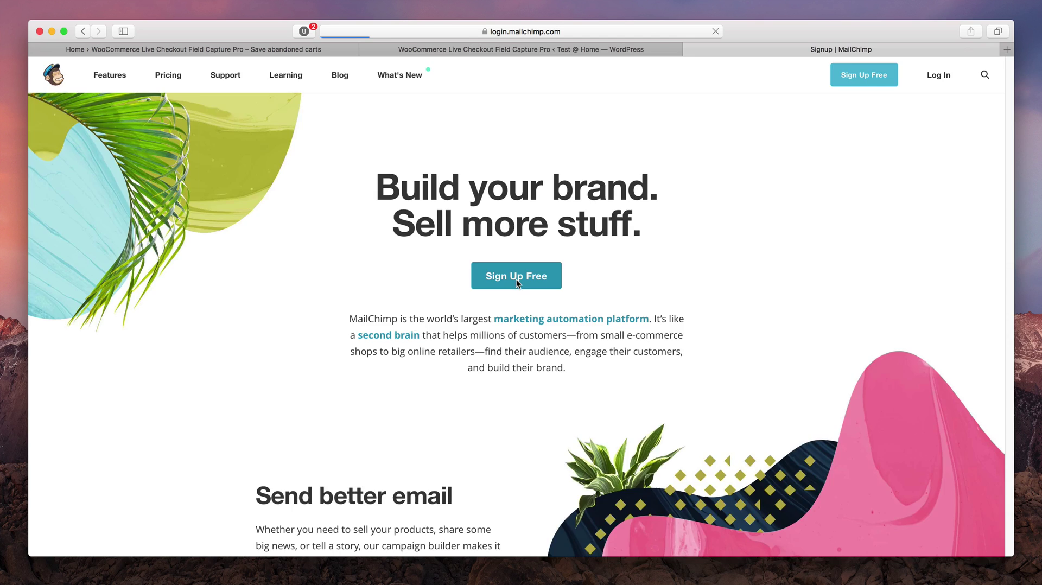
Fill in the signup form with the e-mail address, a username and the account password
type("m")
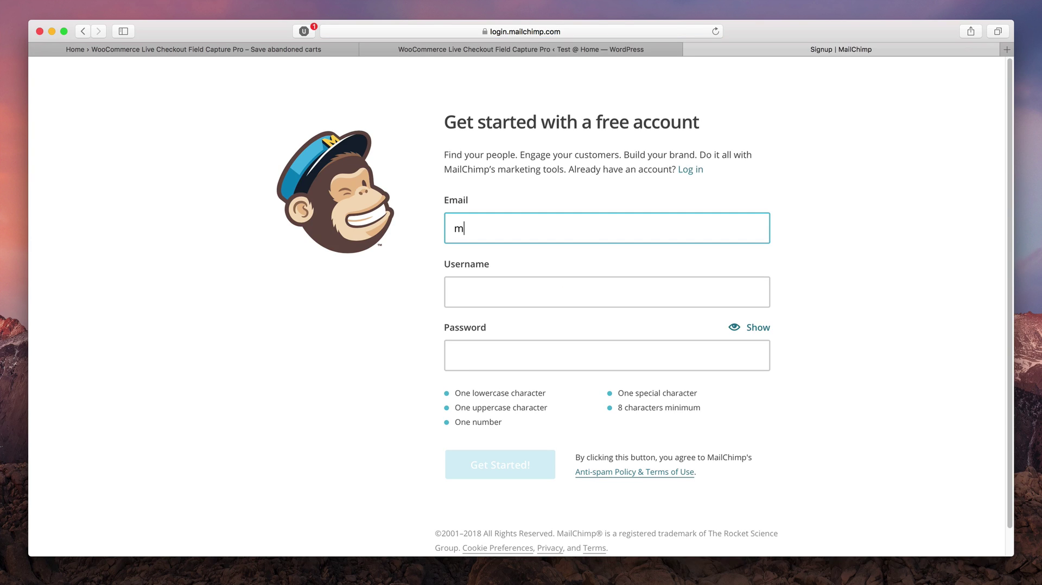
type("yemail@email.com")
key("Tab")
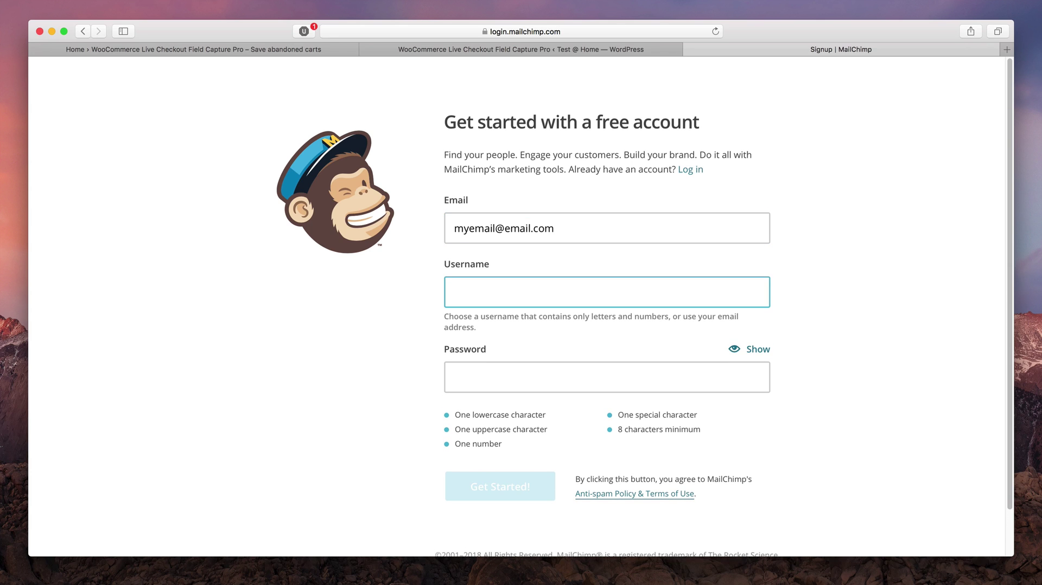
type("myusername")
key("Tab")
type("myp")
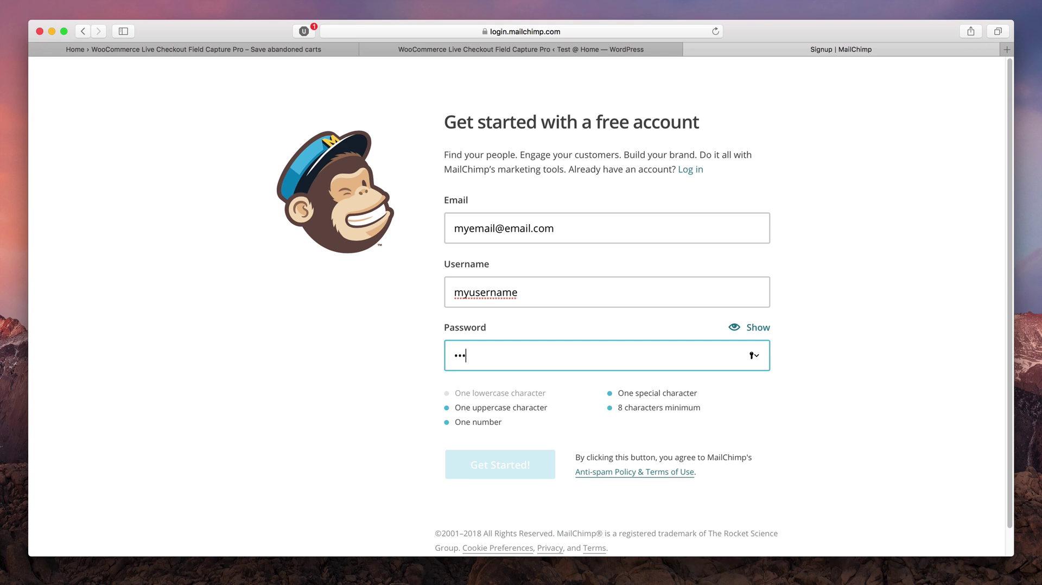
type("@ssword12")
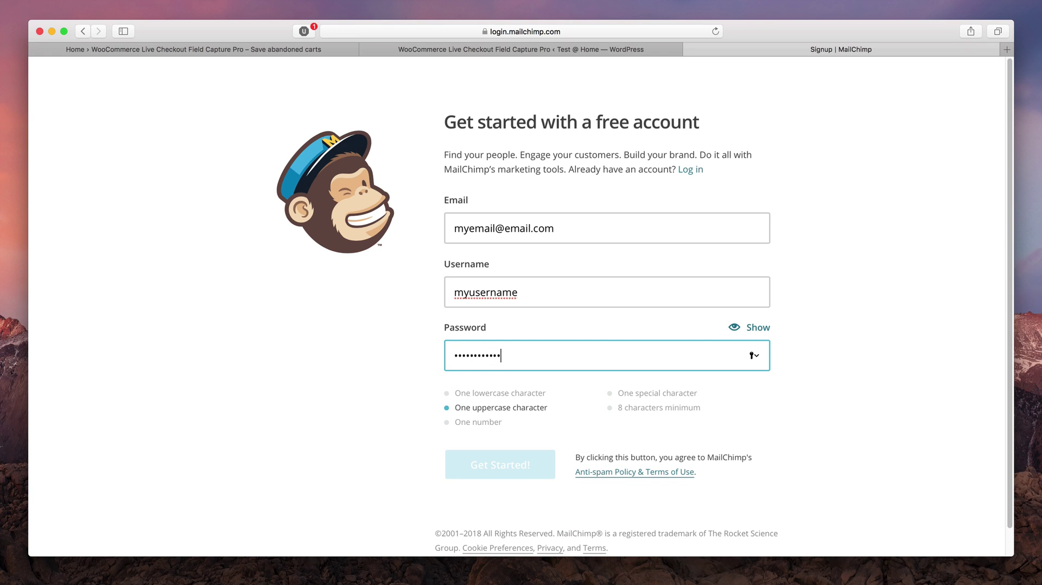
type("A")
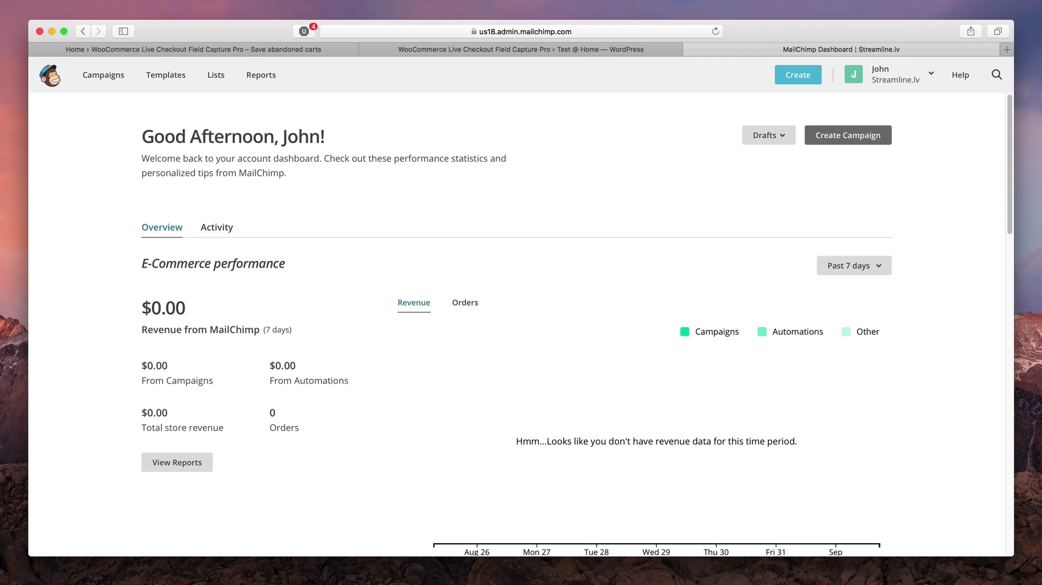
Create the list 'Abandoned Carts' with sender name 'Very Cool Shop reminder', the sender e-mail and reminder 'Description about my shop'
left_click(217, 76)
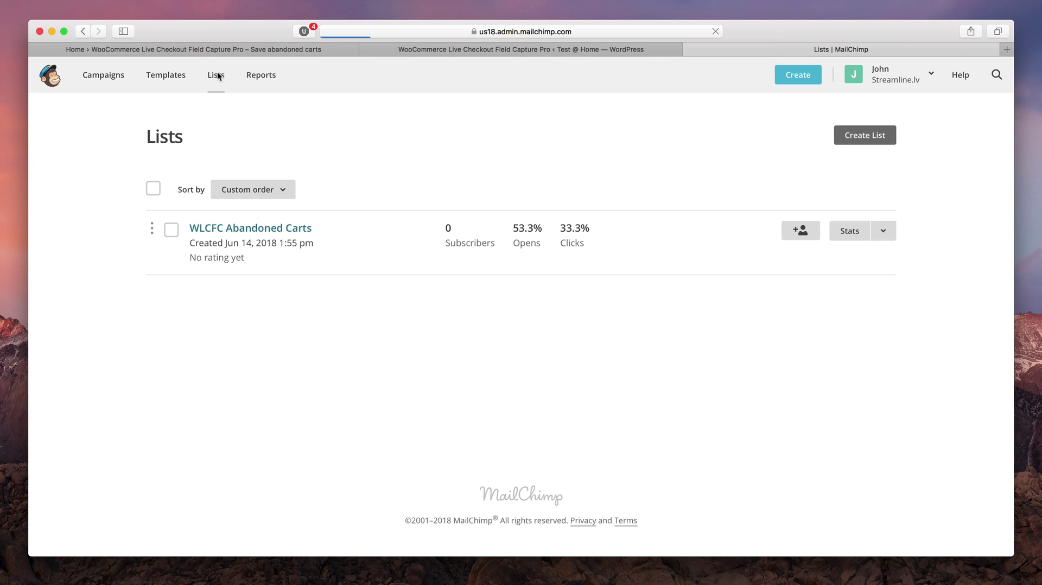
left_click(848, 139)
left_click(567, 252)
type("Aba")
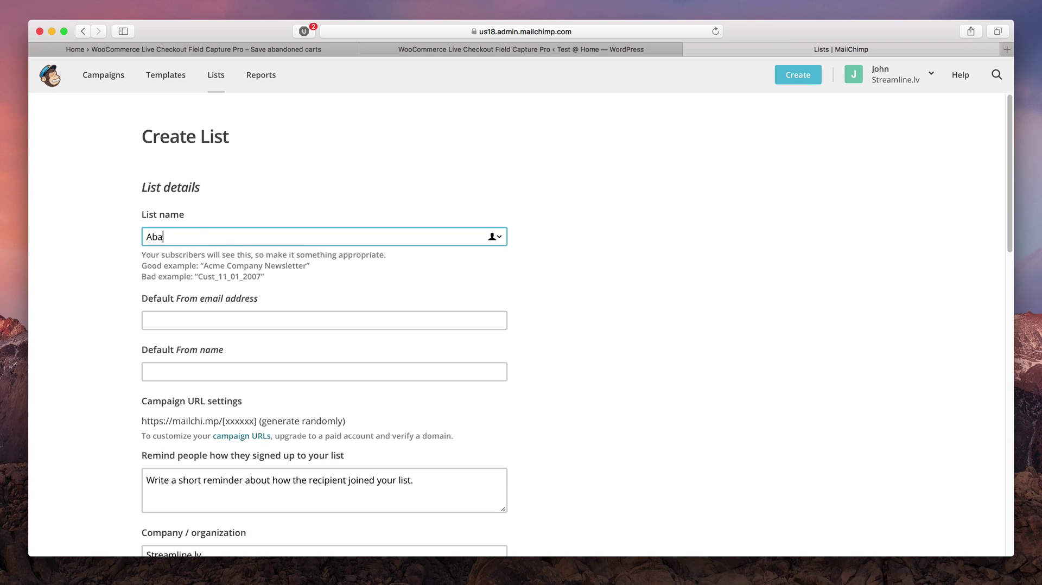
type("ndoned Carts")
key("Tab")
type("myemail")
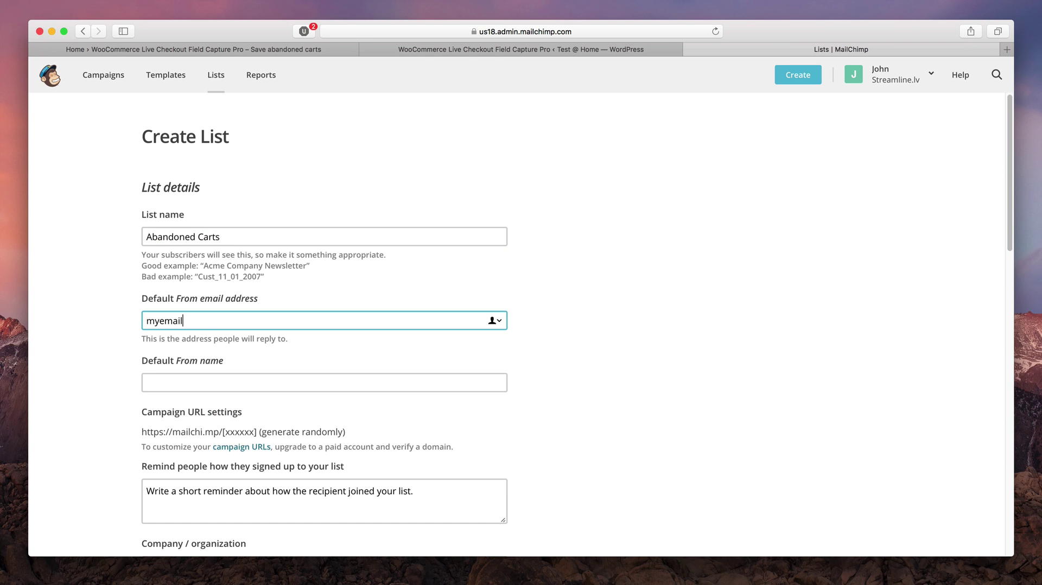
type("@email.com")
key("Tab")
type("Very Cool Shop ")
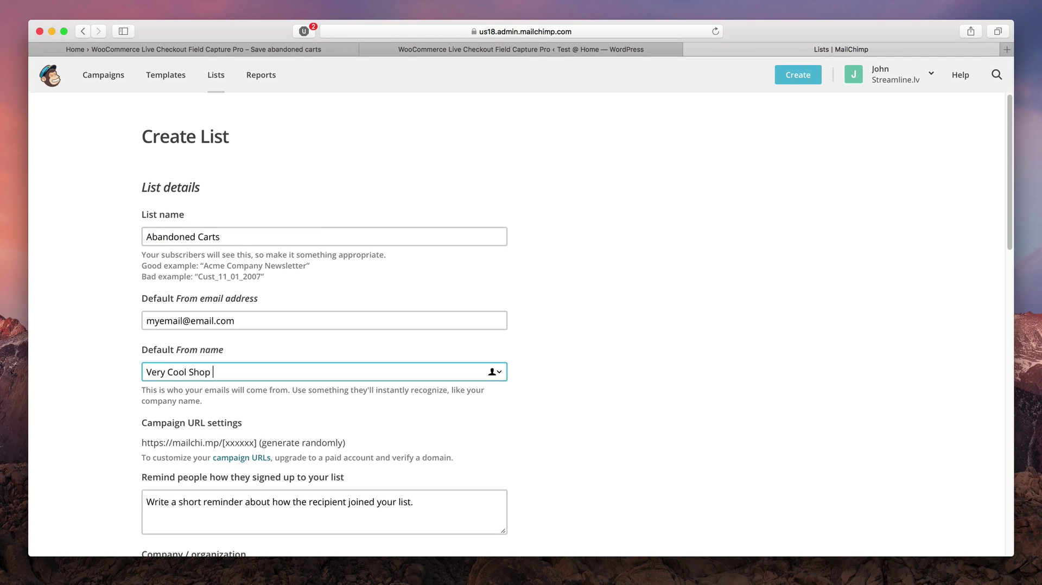
type("reminder")
key("Tab")
type("Description abo")
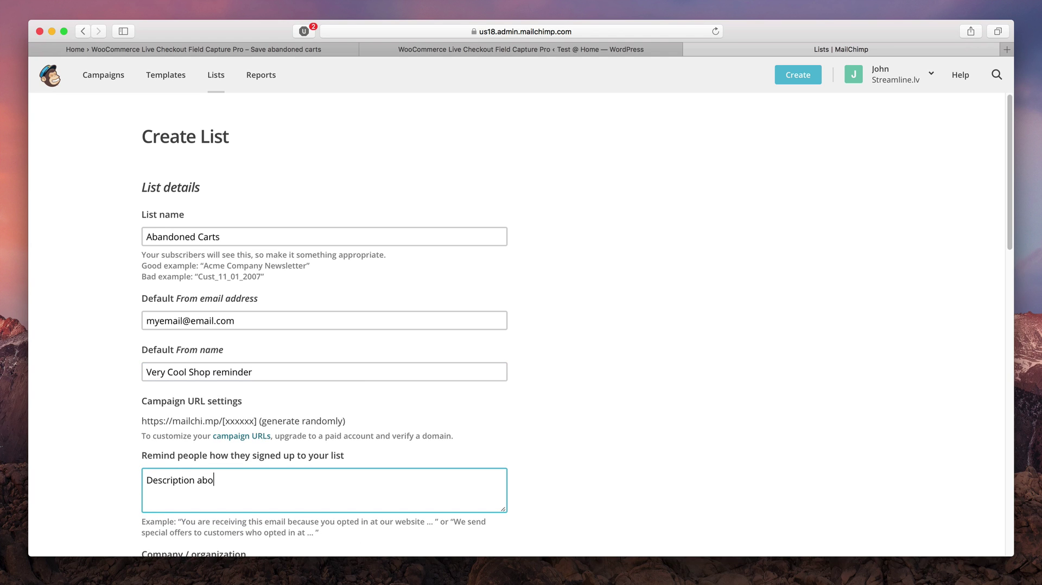
type("ut my shop")
scroll(131, 364, "down", 15)
left_click(150, 367)
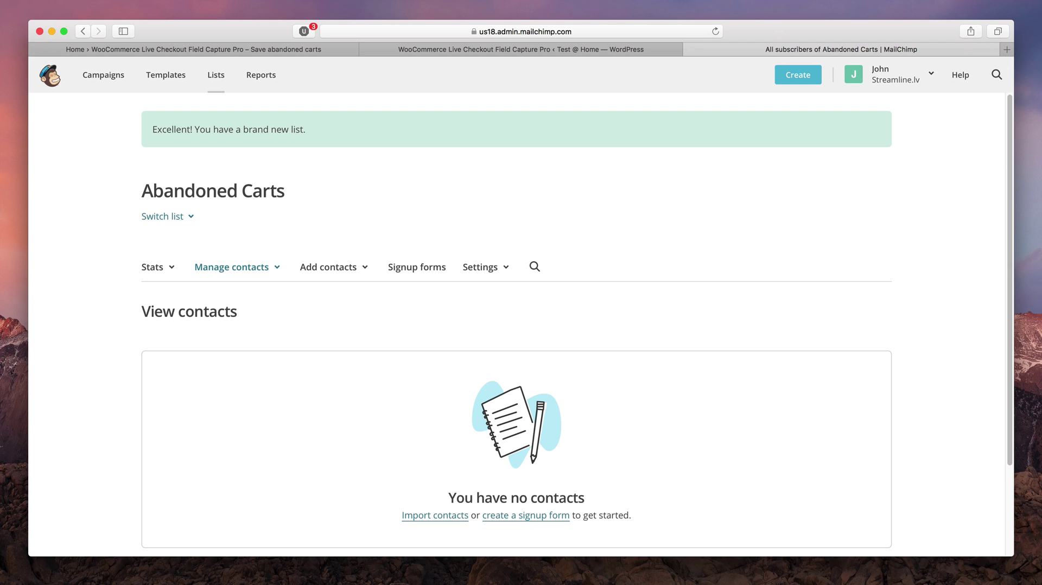
Go to the API keys page under Account > Extras
left_click(901, 73)
left_click(842, 268)
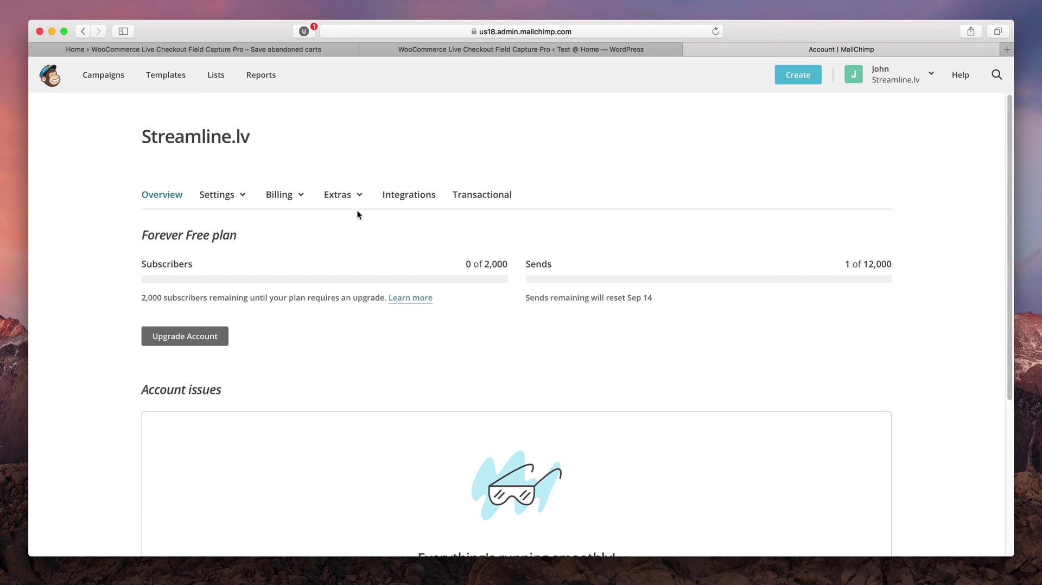
left_click(356, 204)
left_click(344, 252)
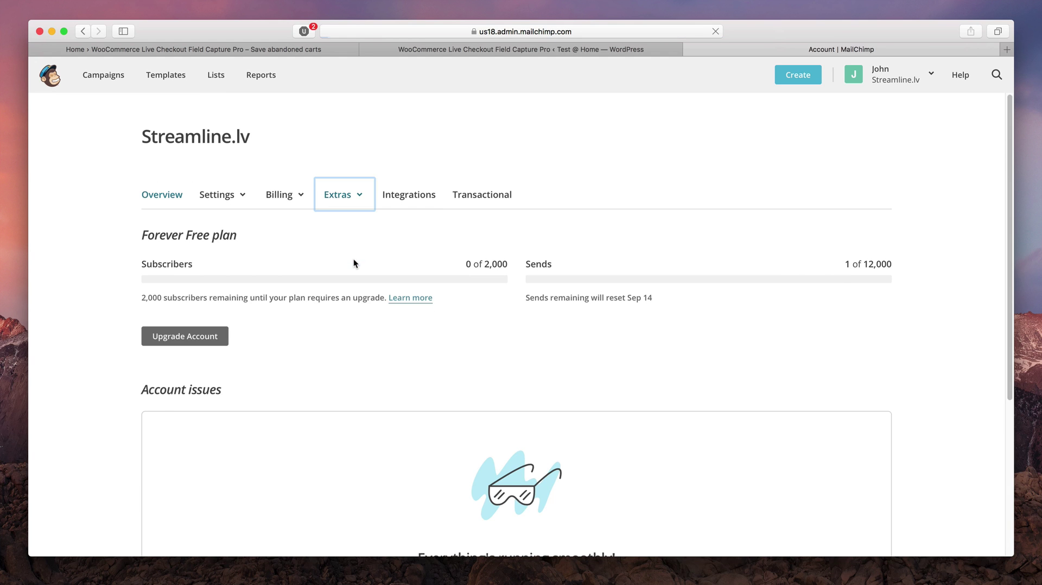
scroll(344, 312, "down", 5)
scroll(344, 311, "down", 2)
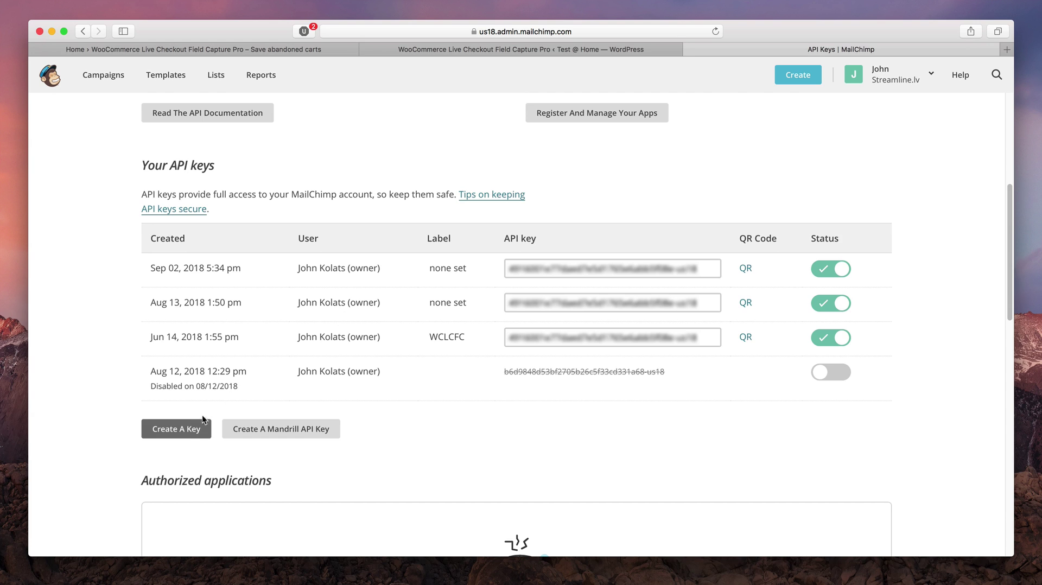
Create a new API key labelled 'Abandoned Carts' and return to the WordPress plugin settings
left_click(187, 428)
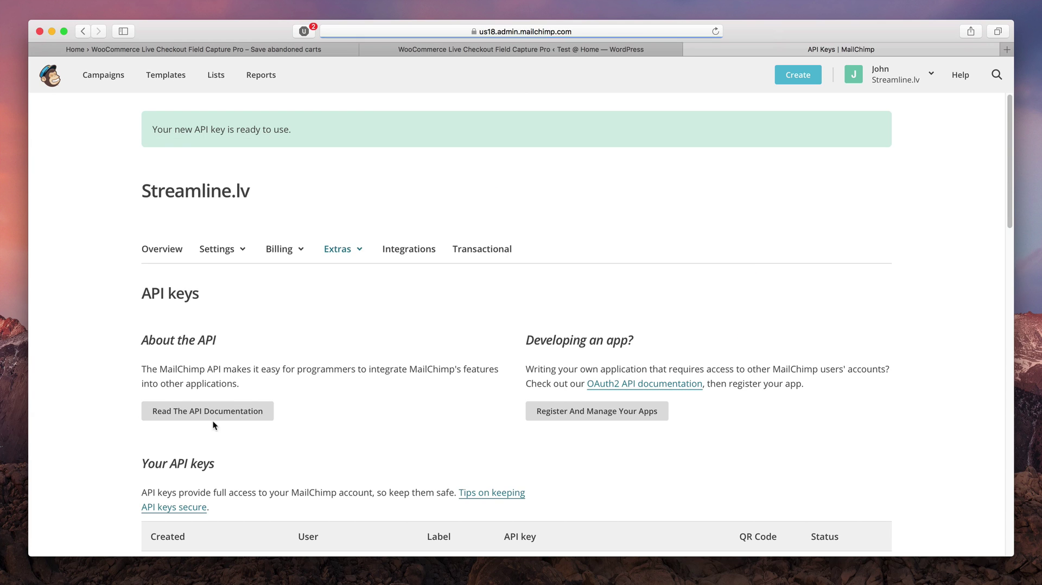
scroll(336, 364, "down", 2)
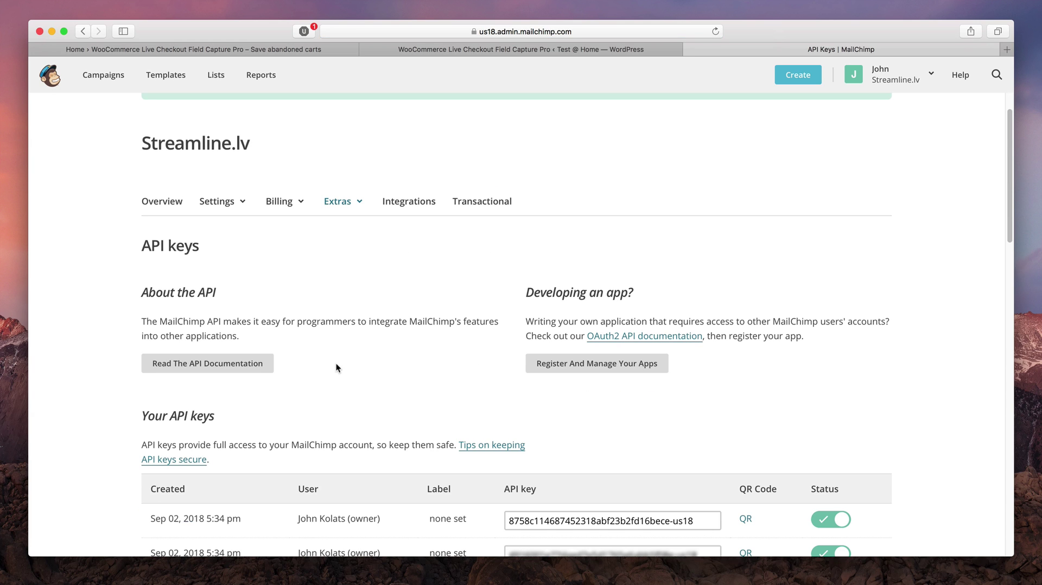
scroll(336, 368, "down", 6)
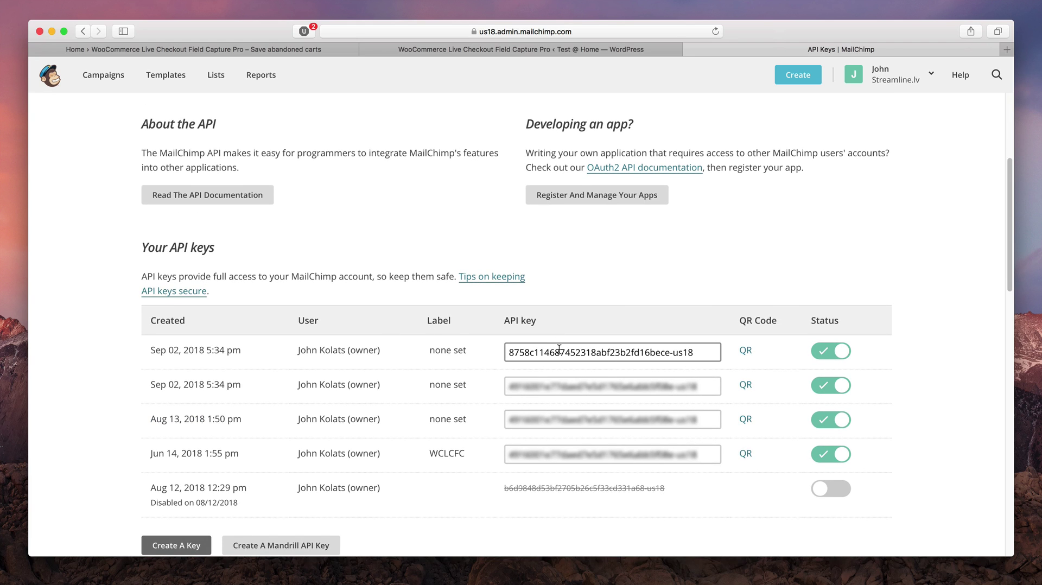
left_click(447, 353)
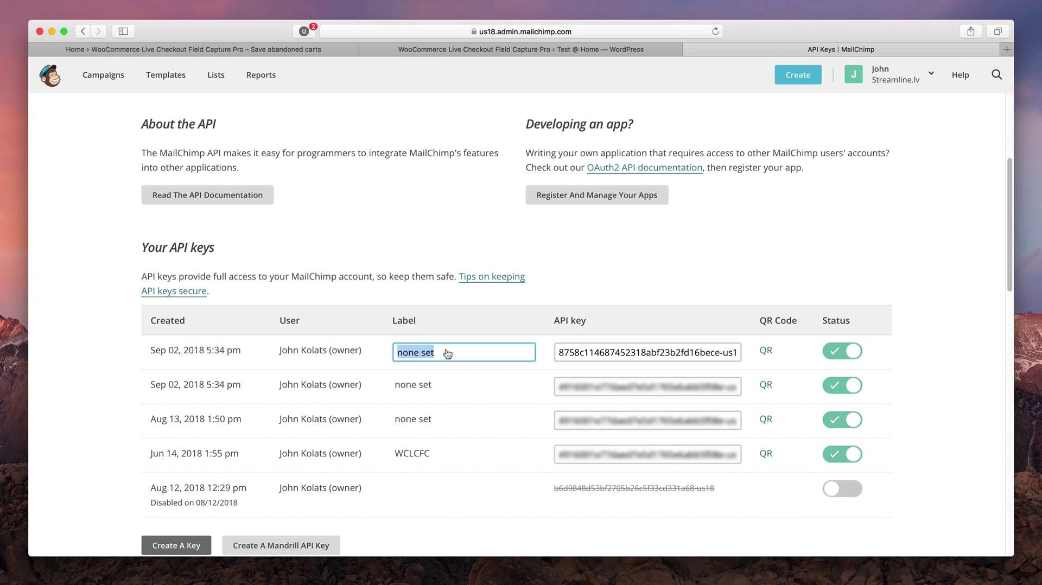
type("Abandoned Carts")
left_click(592, 355)
key("super+c")
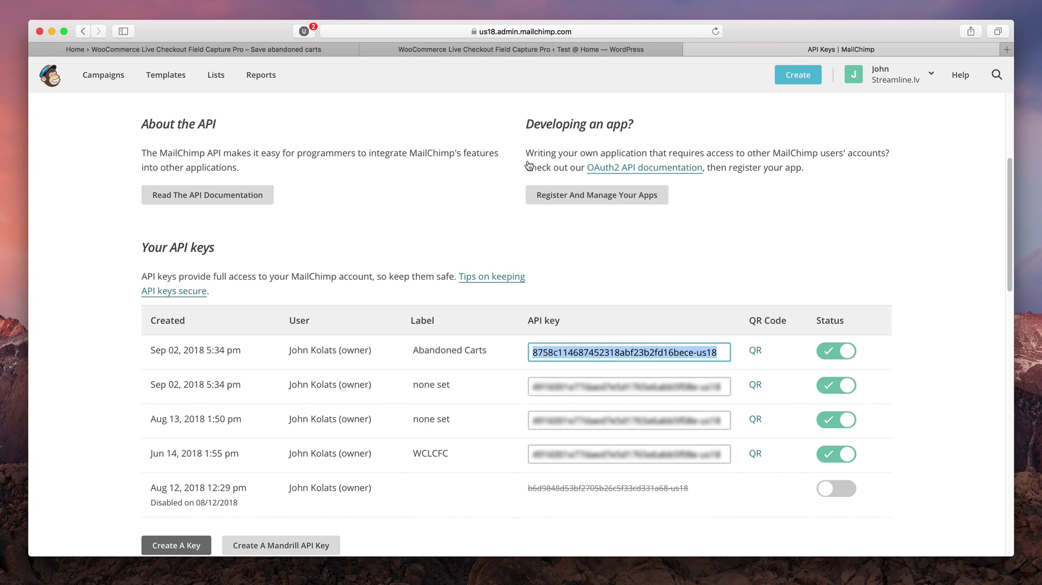
left_click(456, 47)
Paste and save the MailChimp API key in the plugin, then choose the Abandoned Carts (0) list
left_click(385, 97)
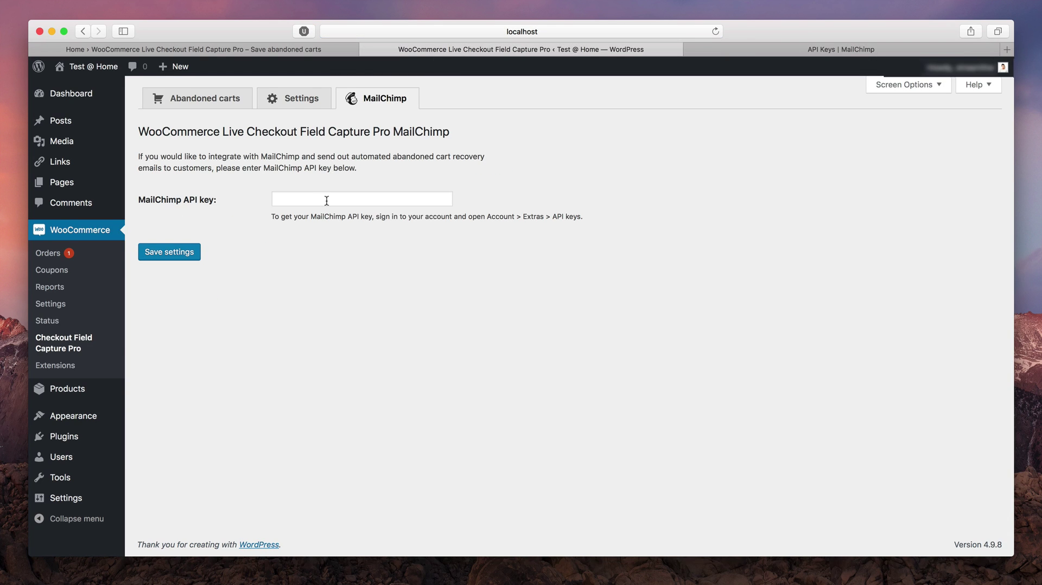
left_click(326, 200)
key("super+v")
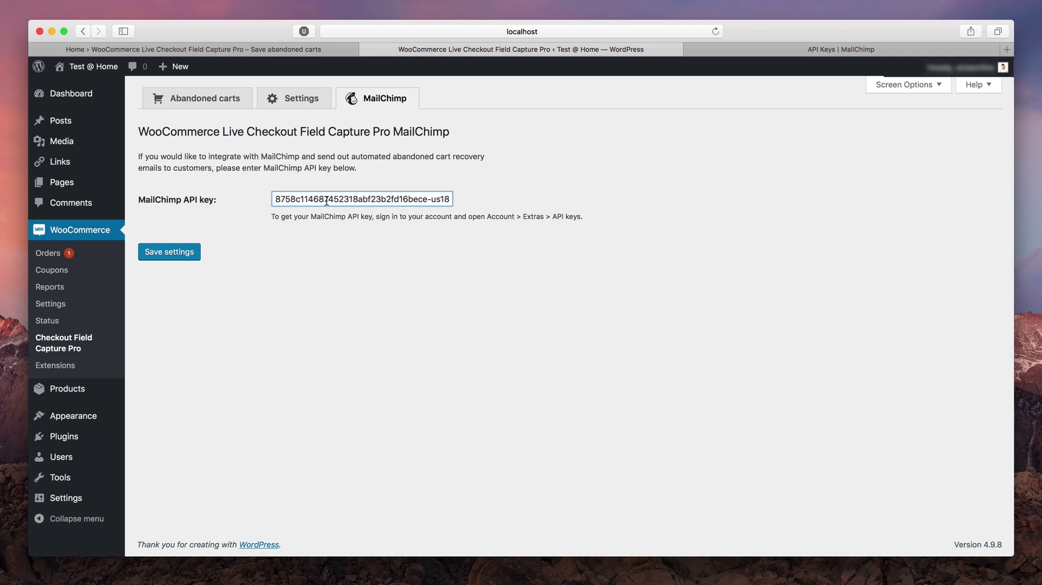
left_click(173, 261)
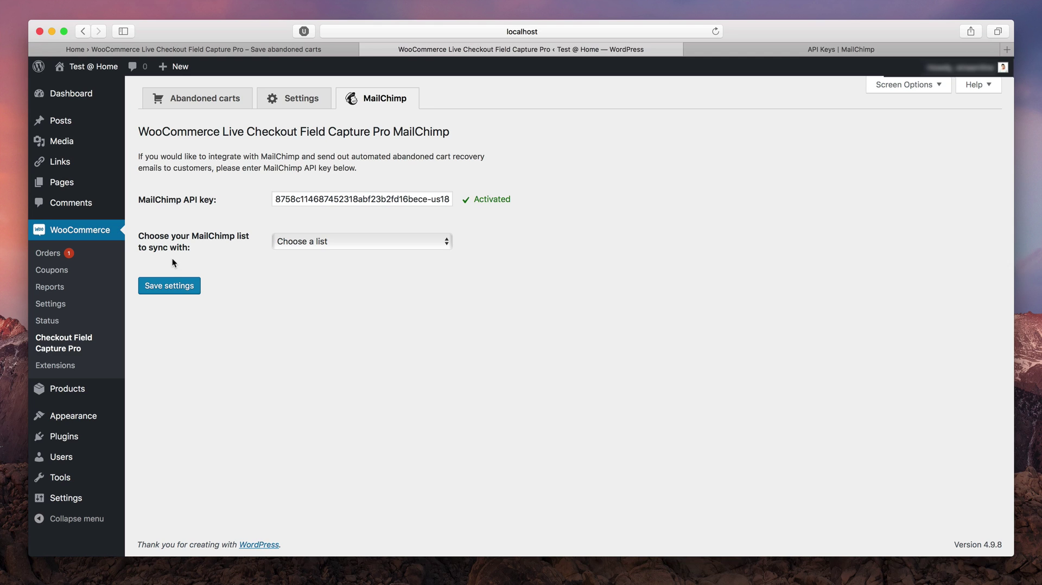
left_click(346, 235)
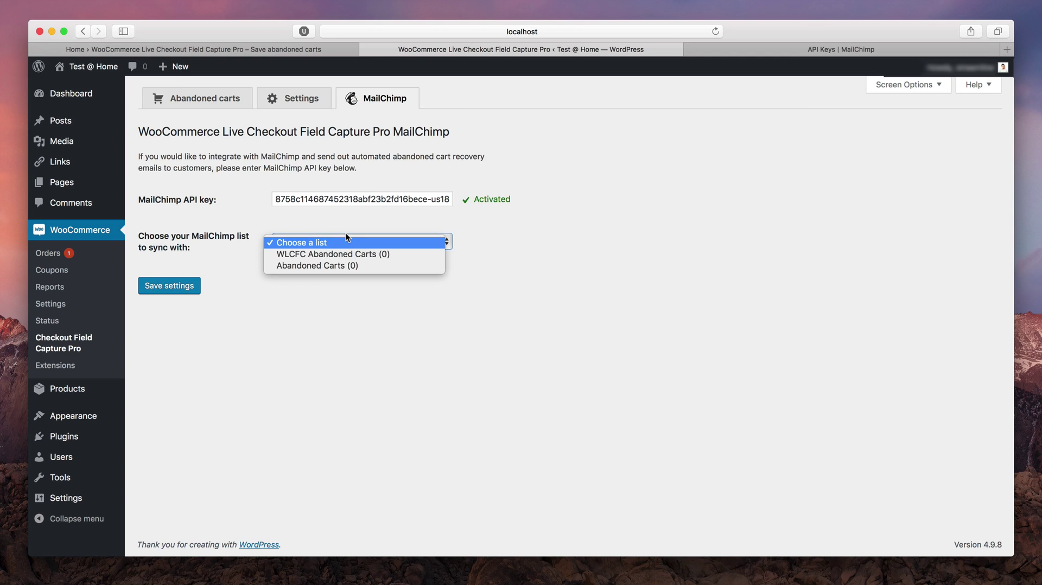
left_click(341, 263)
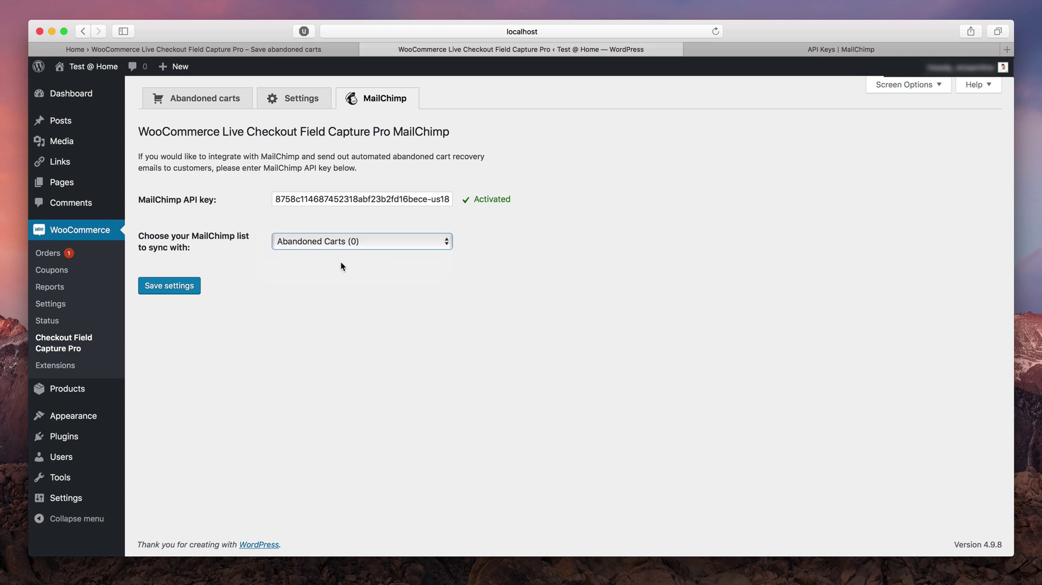
Save the settings so the Abandoned Carts list shows as Connected
left_click(167, 285)
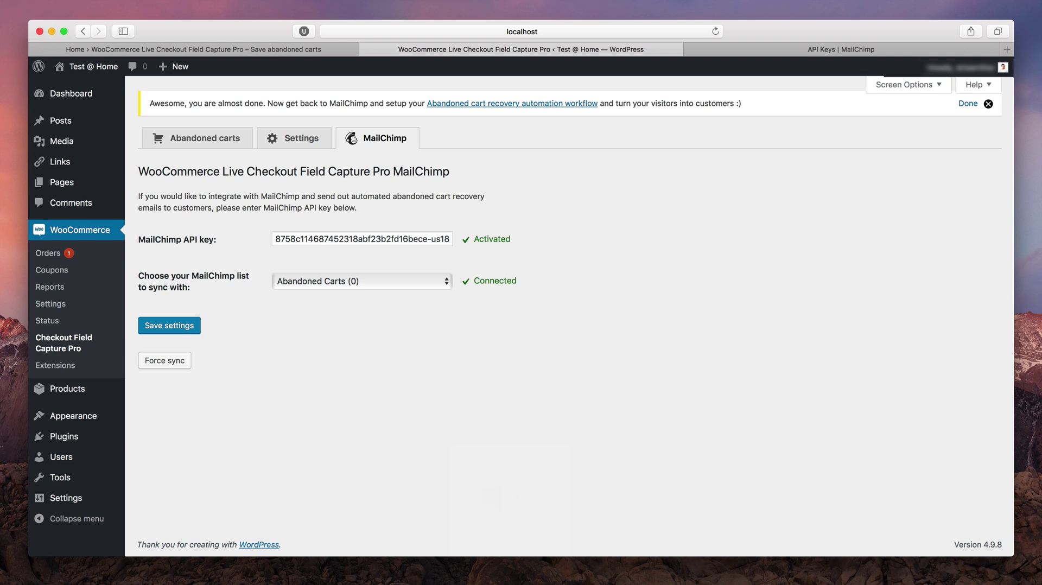
Start a new campaign in MailChimp and search campaign types for 'recover'
left_click(766, 51)
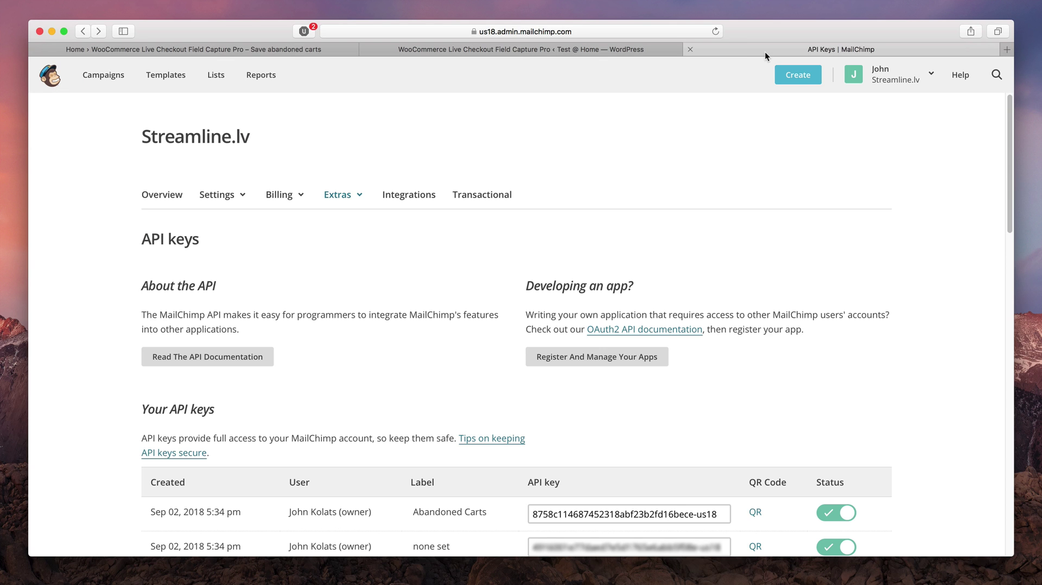
left_click(97, 80)
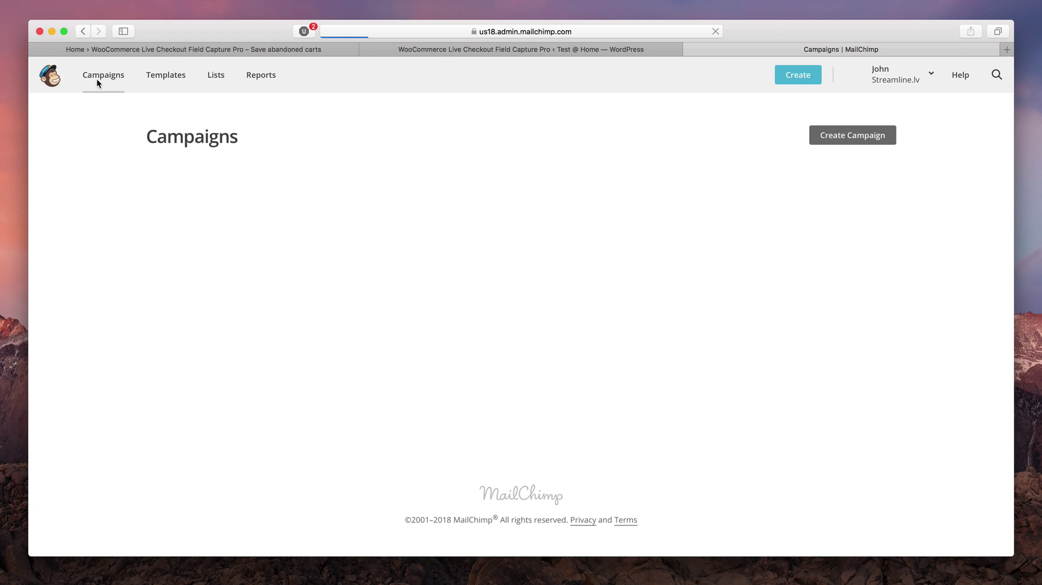
left_click(875, 139)
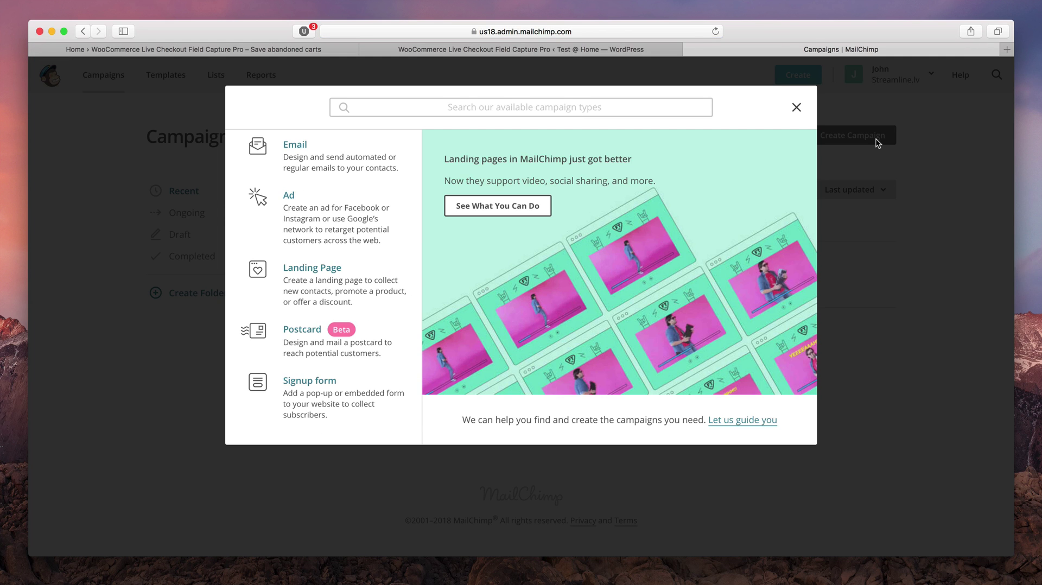
left_click(599, 107)
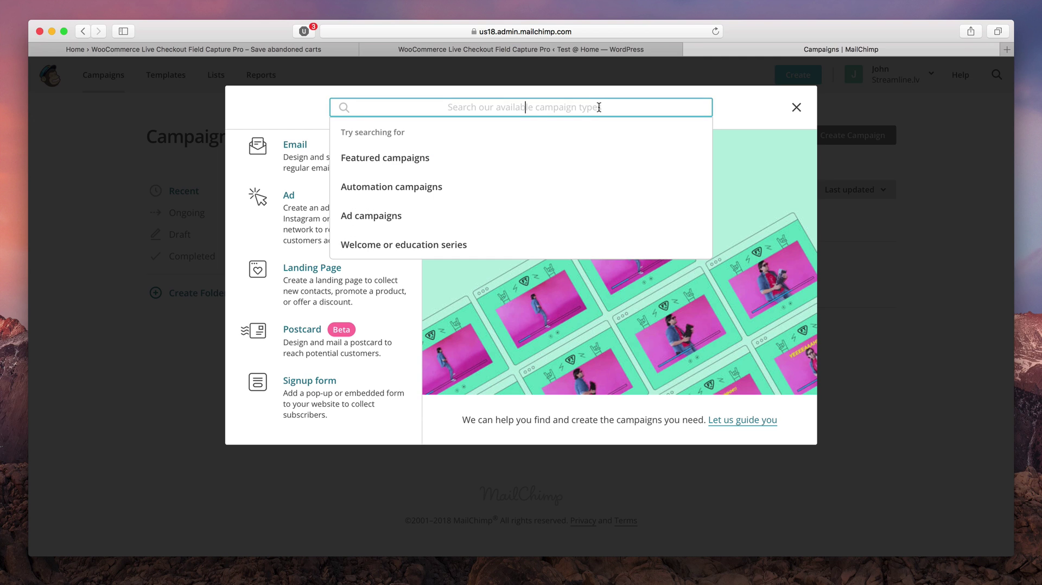
type("recover")
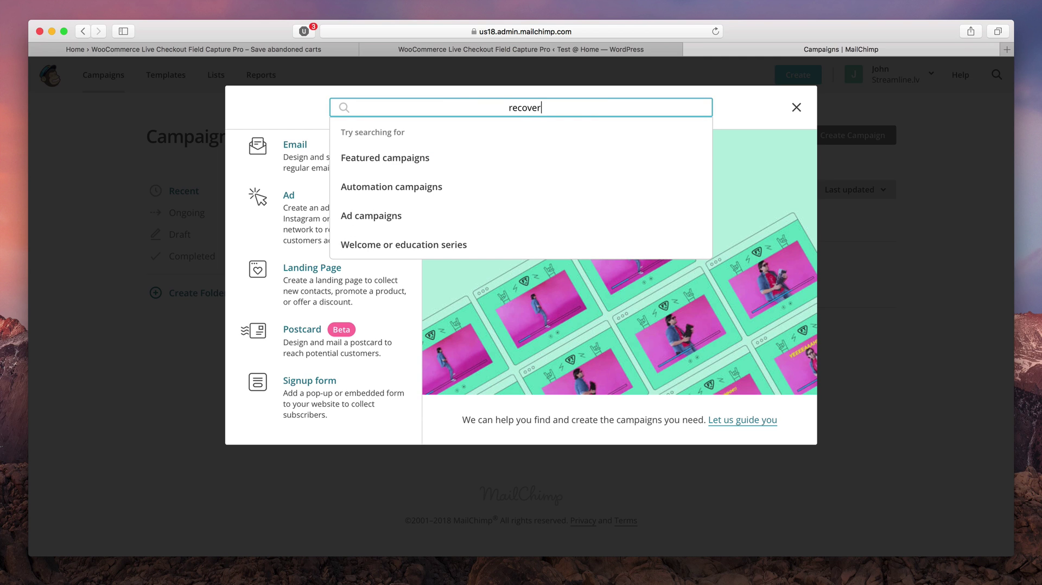
key("Return")
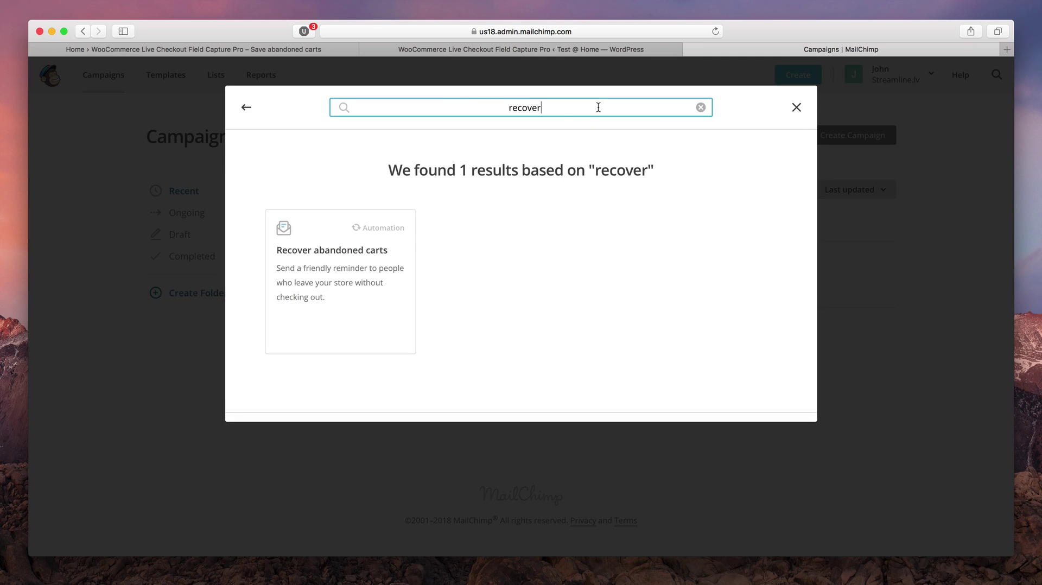
Choose the Recover abandoned carts automation for the Test @ Home store and begin it
left_click(346, 254)
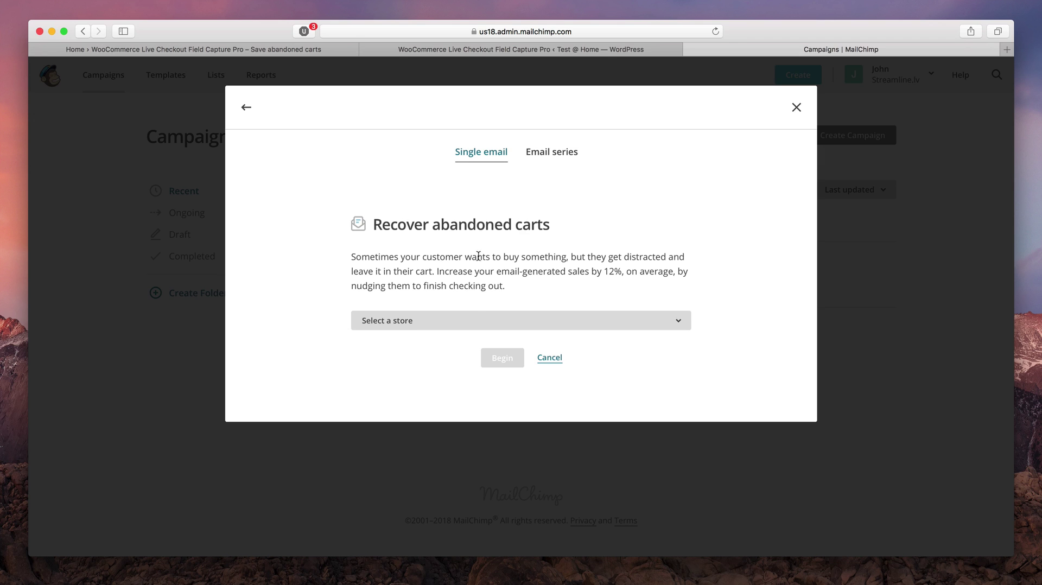
left_click(470, 320)
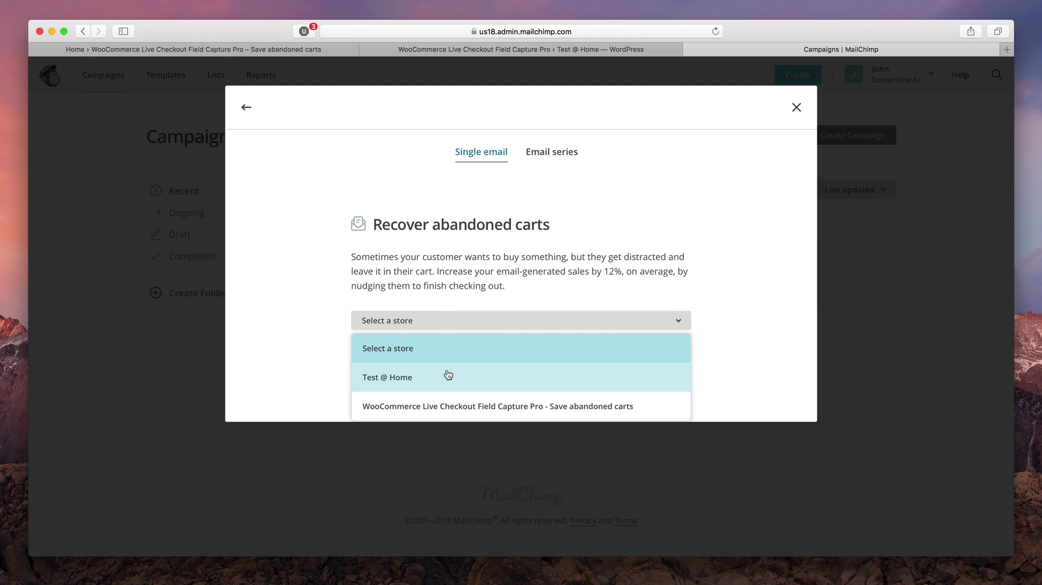
left_click(448, 376)
left_click(499, 357)
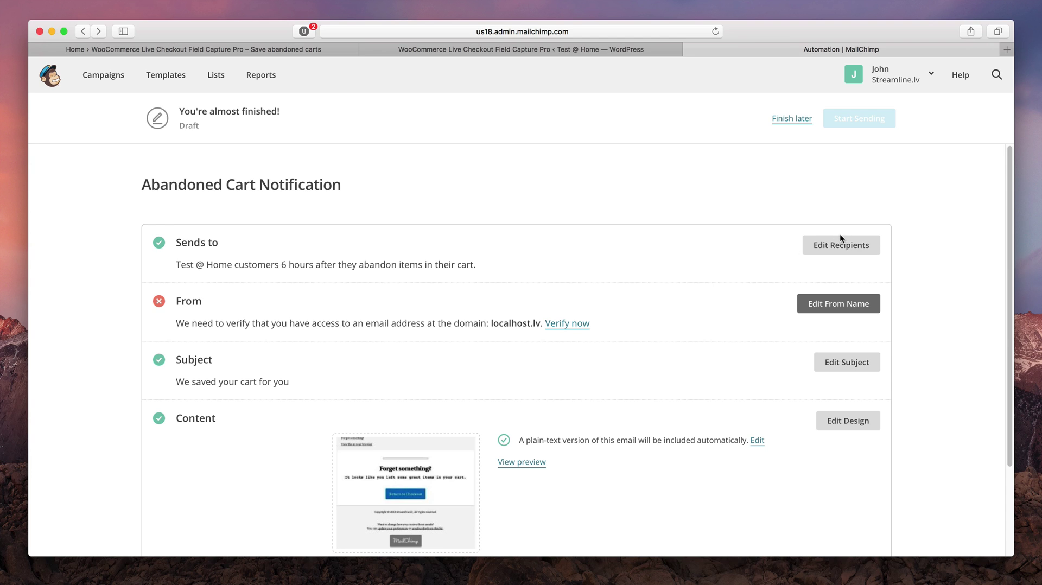
Keep Test @ Home as the recipient store and change the sending delay to 1 Hour
left_click(840, 237)
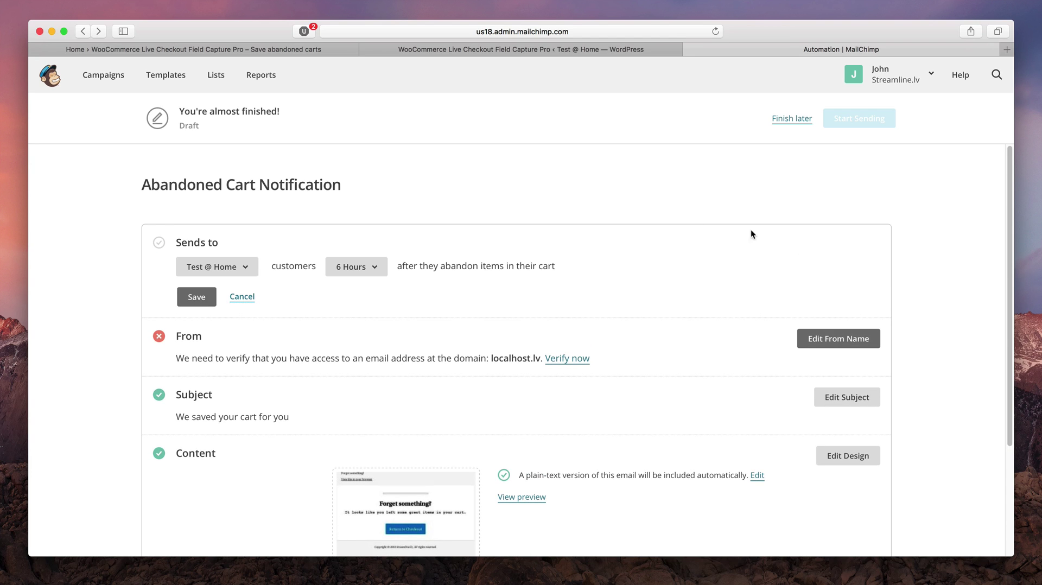
left_click(248, 265)
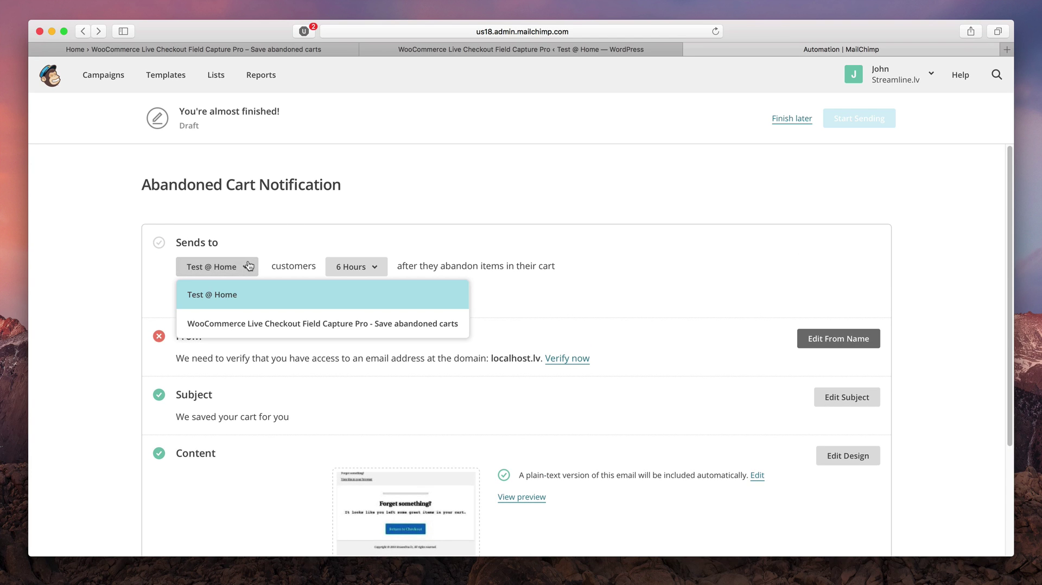
left_click(248, 265)
left_click(375, 269)
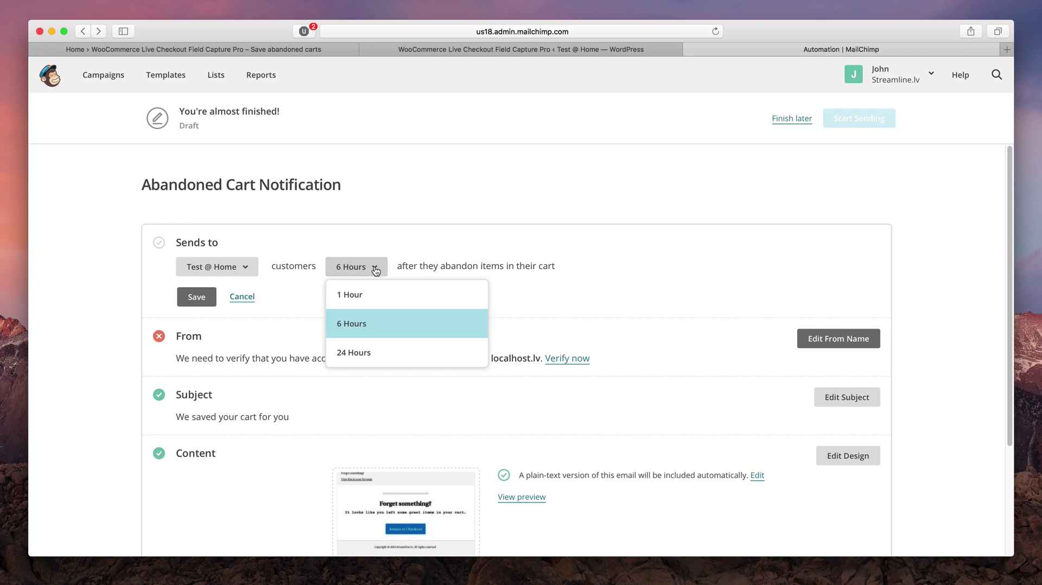
left_click(376, 295)
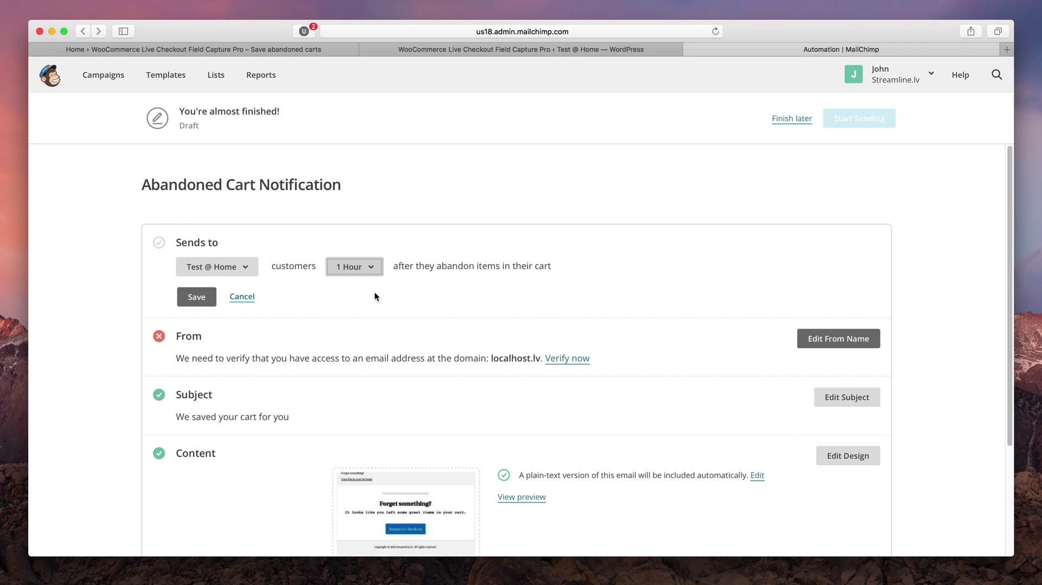
Open the sender name and subject line sections of the notification for editing
left_click(834, 340)
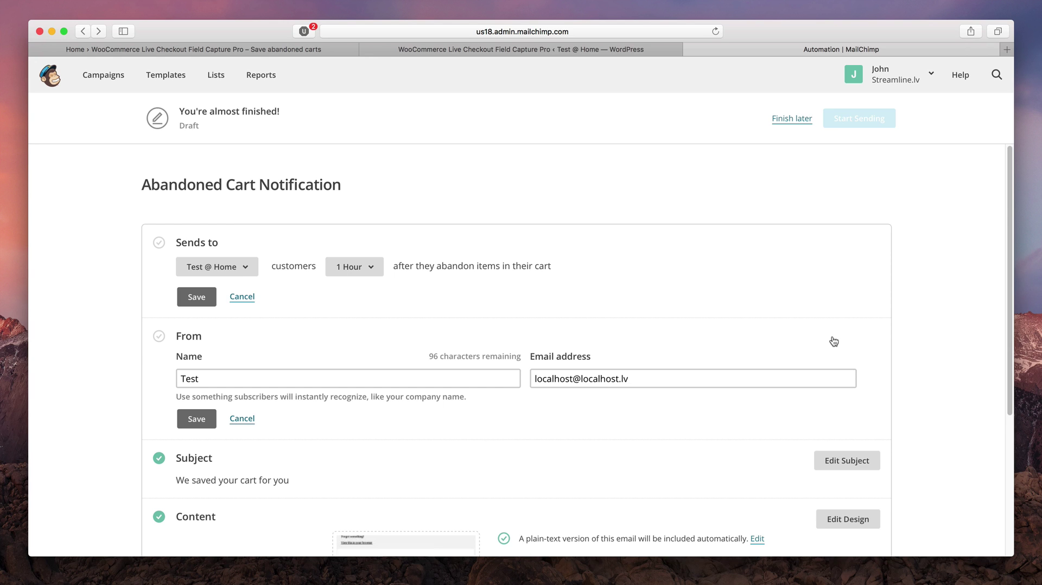
scroll(834, 341, "down", 5)
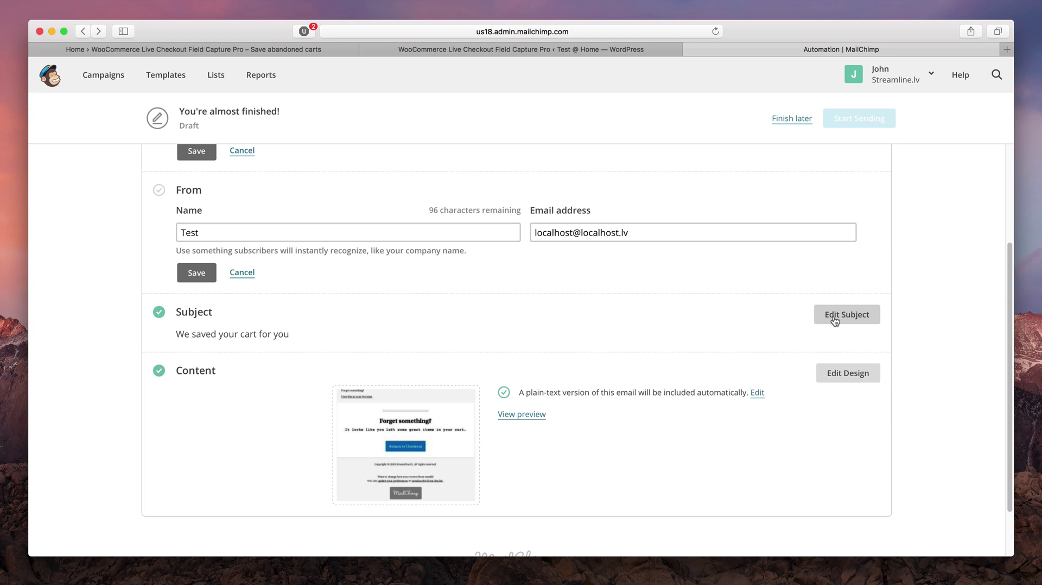
left_click(835, 320)
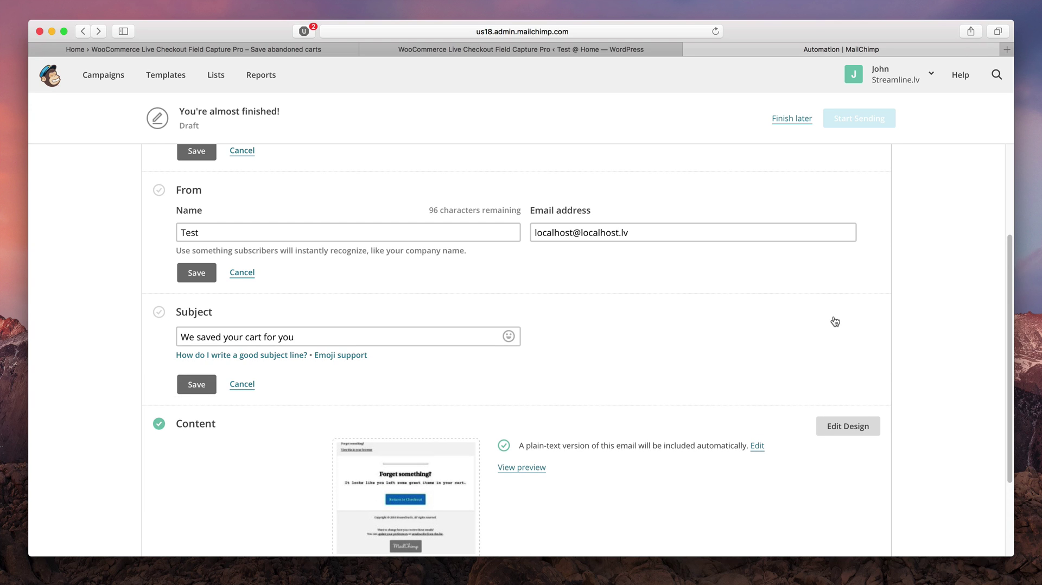
scroll(835, 321, "down", 4)
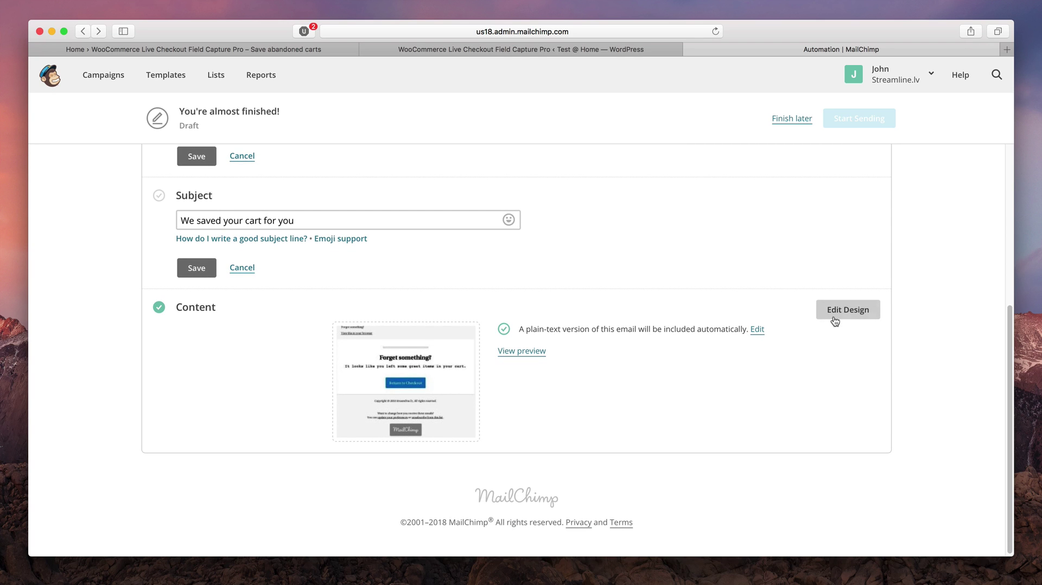
In the Abandoned Cart template design, replace the logo with the woocommerce-save-abandoned-carts.png banner
left_click(835, 321)
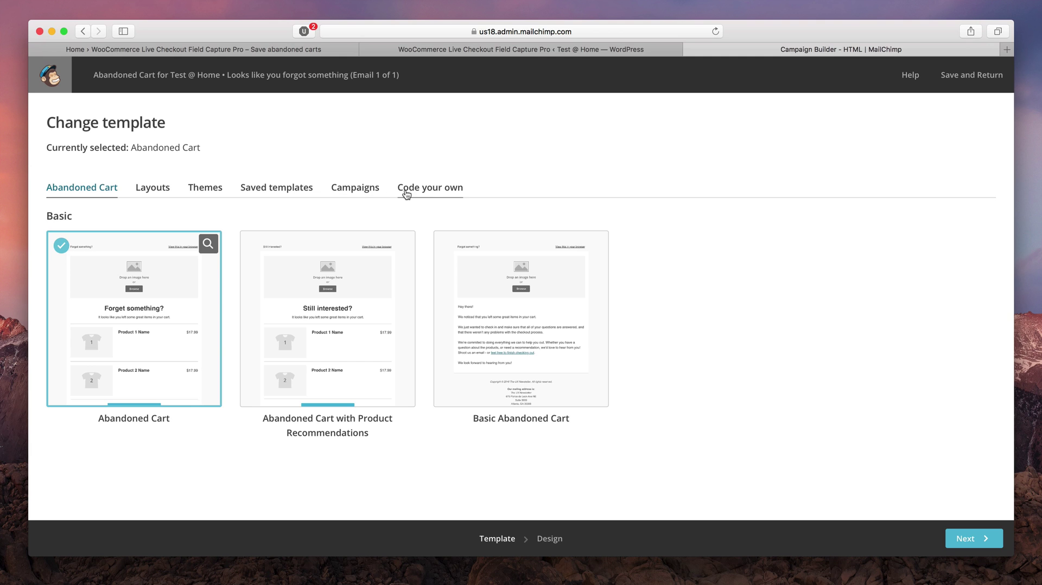
left_click(121, 323)
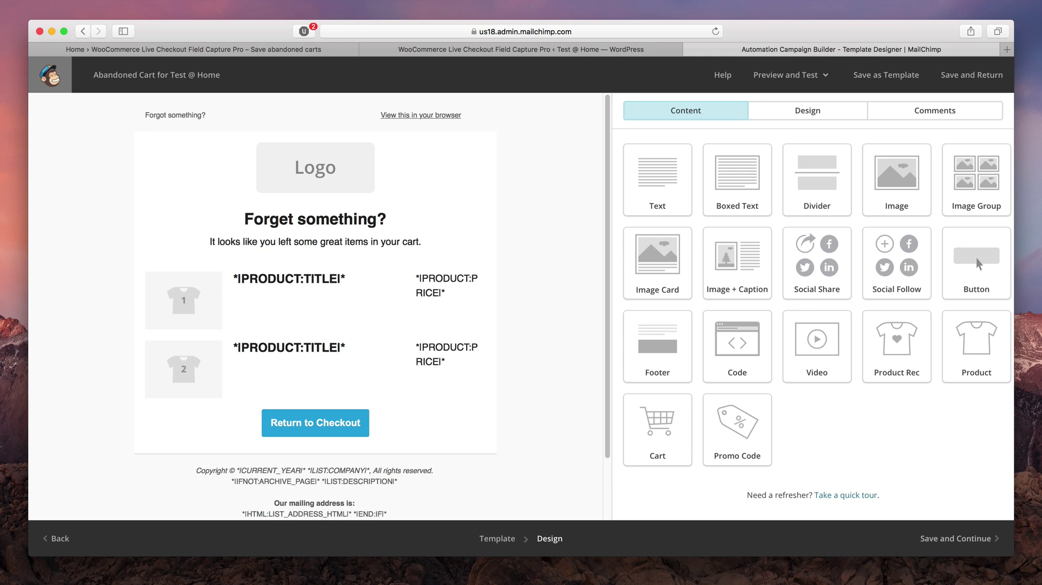
left_click(326, 163)
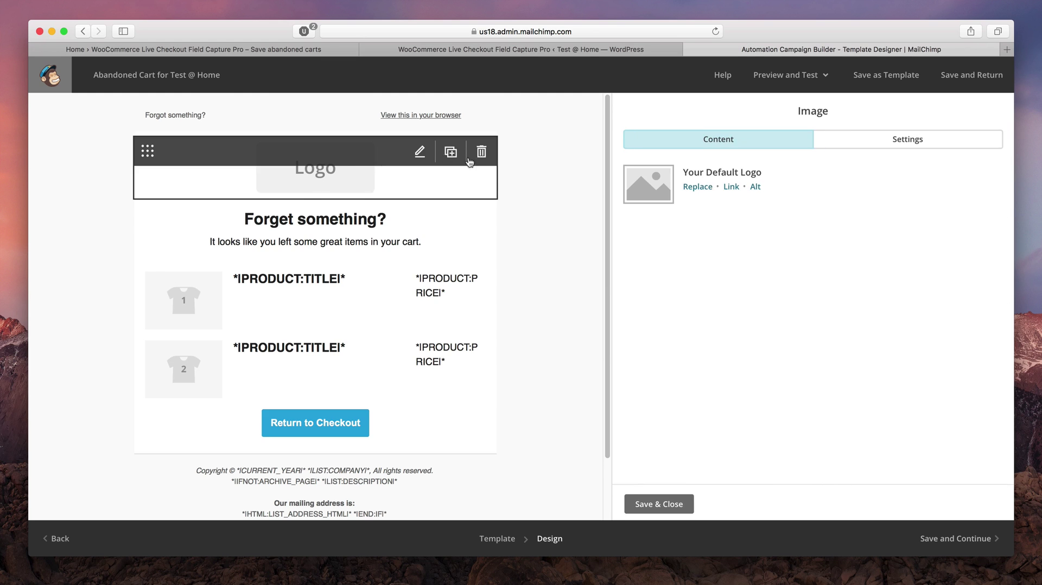
left_click(696, 185)
left_click(255, 201)
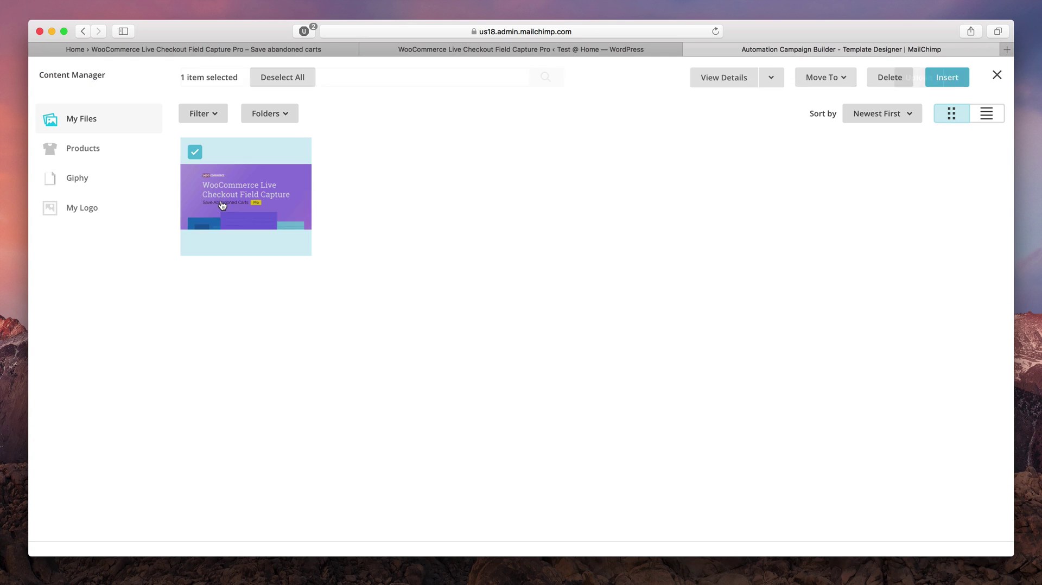
left_click(942, 77)
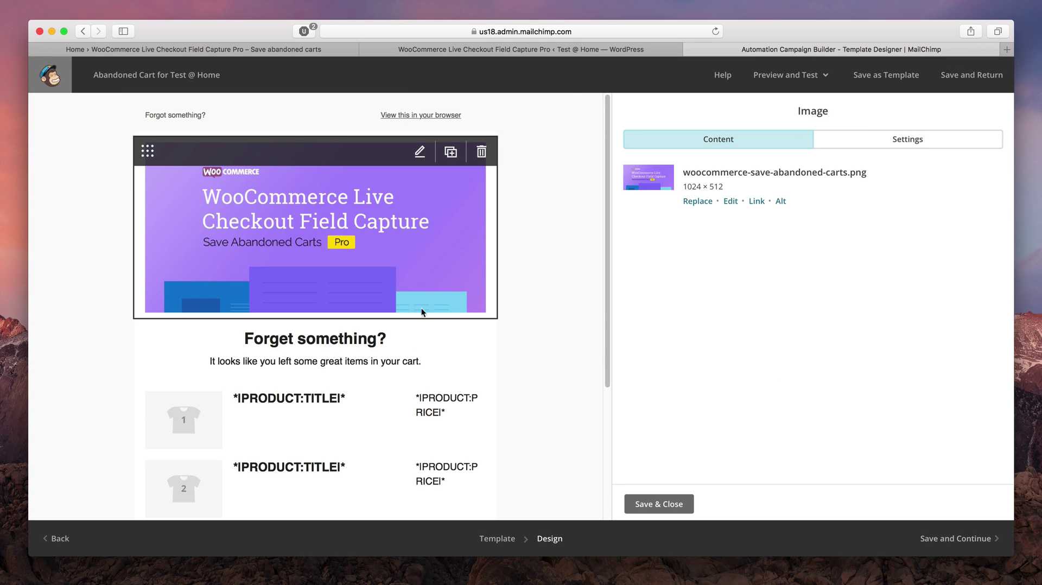
Delete the copyright lines from the email footer and save the footer text
scroll(523, 353, "down", 5)
left_click(386, 408)
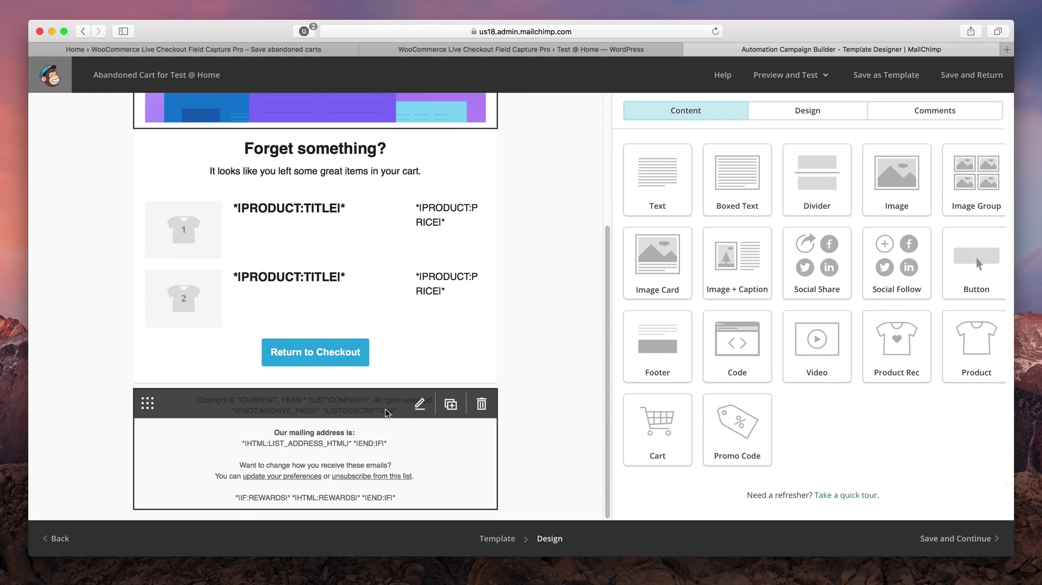
key("shift+Down")
key("shift+Down")
key("shift+Down")
key("BackSpace")
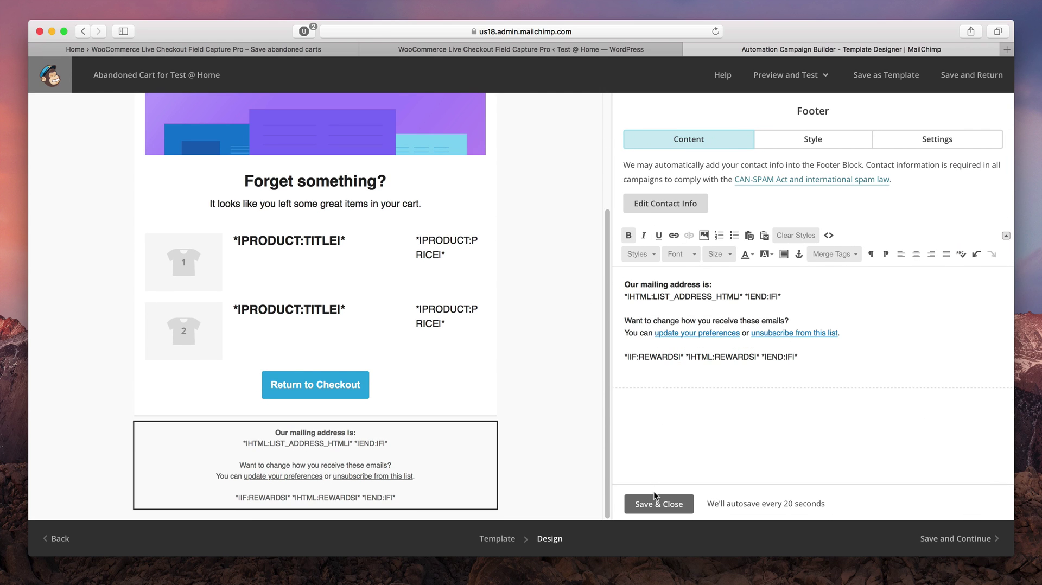
left_click(654, 494)
scroll(549, 442, "up", 5)
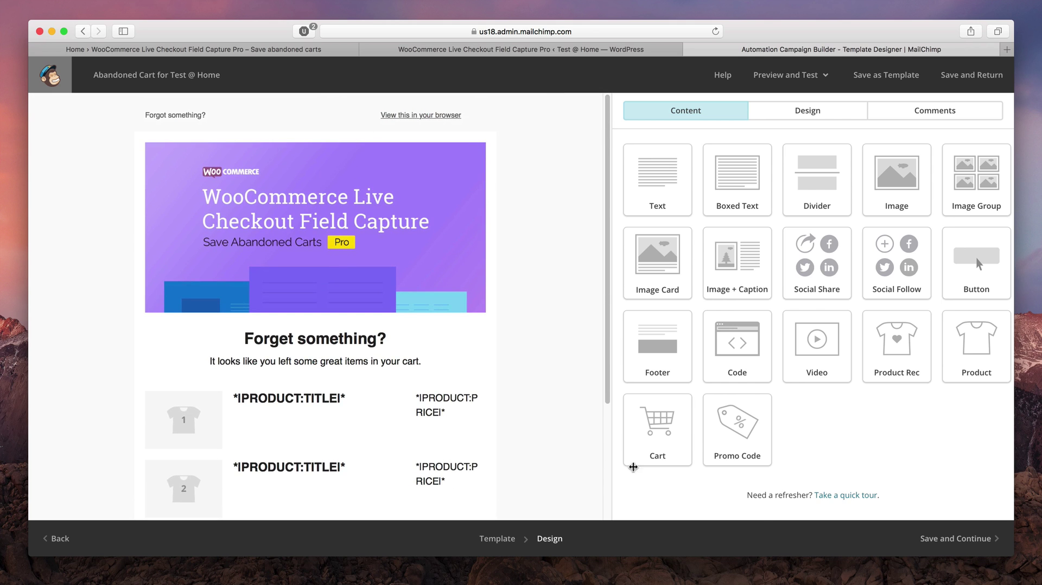
left_click(958, 538)
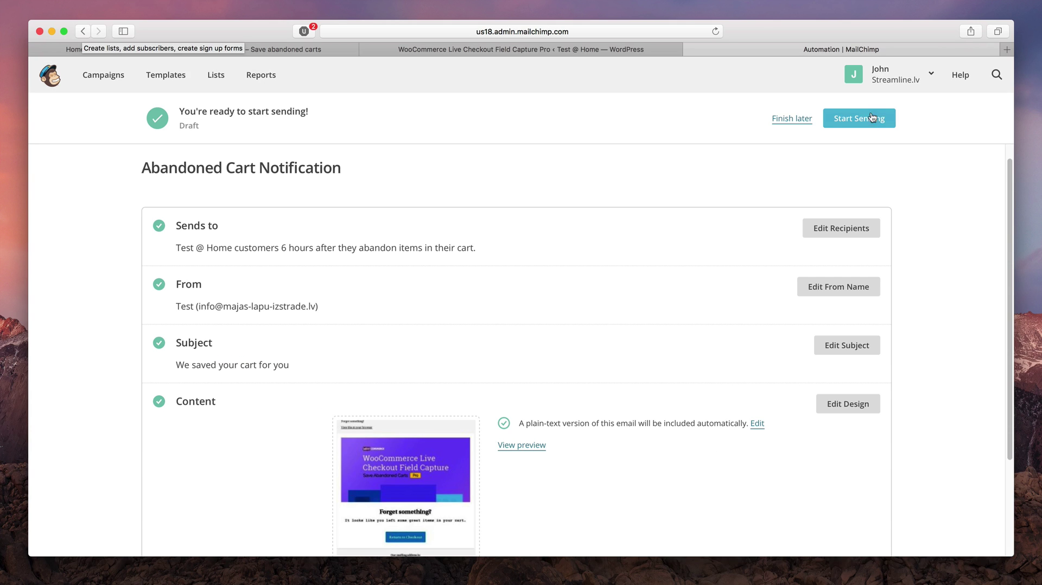